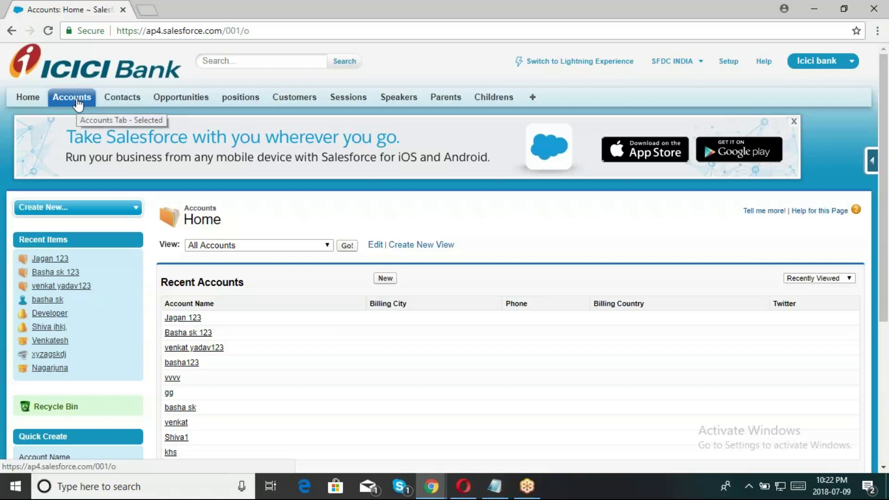
# Search the Salesforce setup for "proce" and open Process Builder.
pyautogui.click(729, 63)
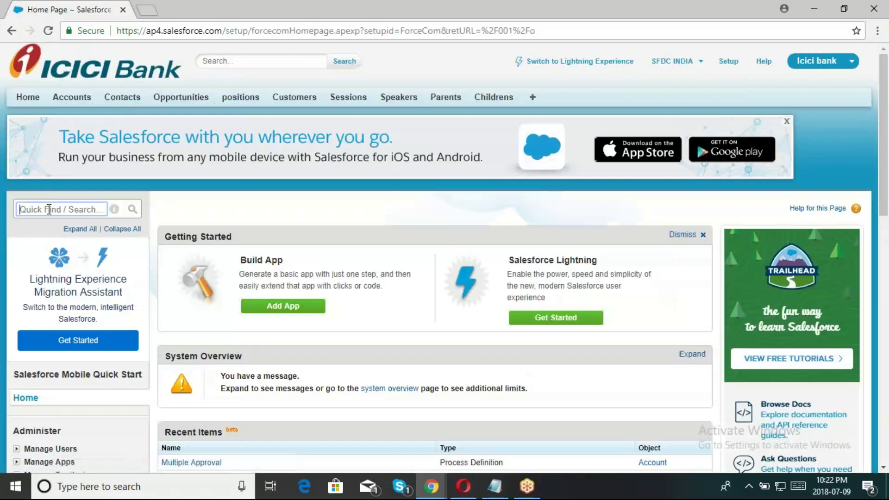
pyautogui.write('proce')
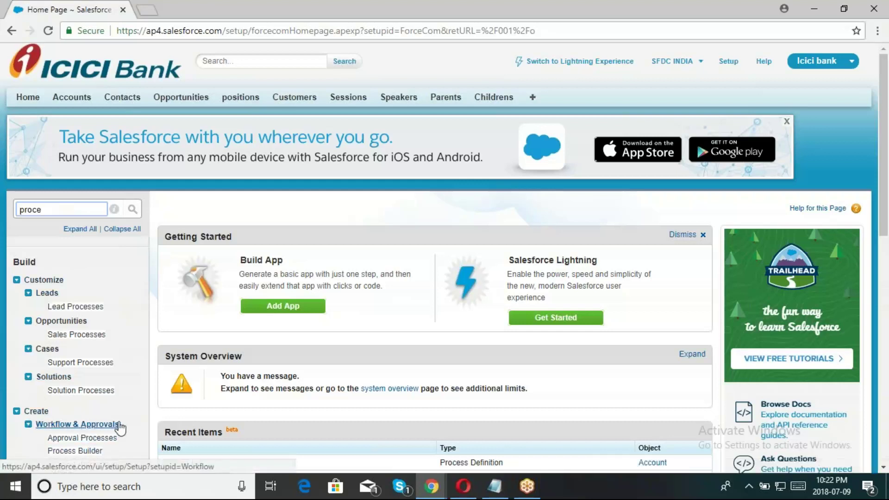
pyautogui.click(69, 452)
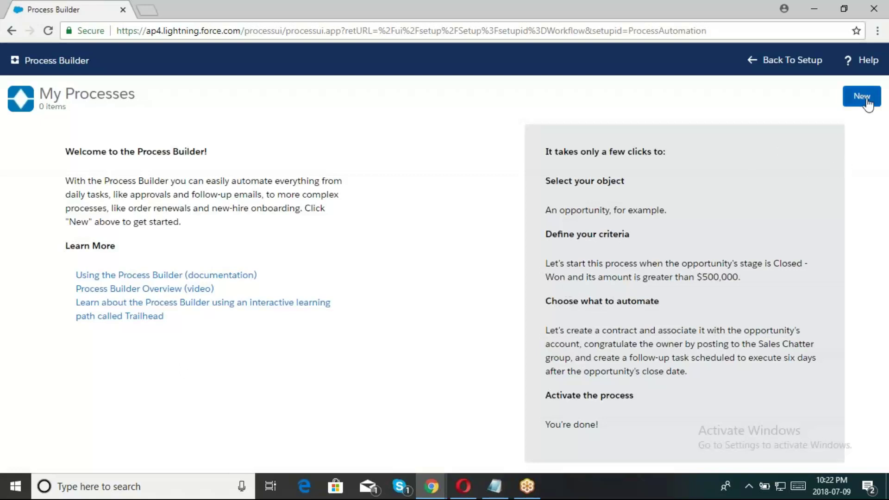
# Start a new process named "Auto New Contact Record Create" with the API name Auto_New_Contact_Record_Create.
pyautogui.click(866, 101)
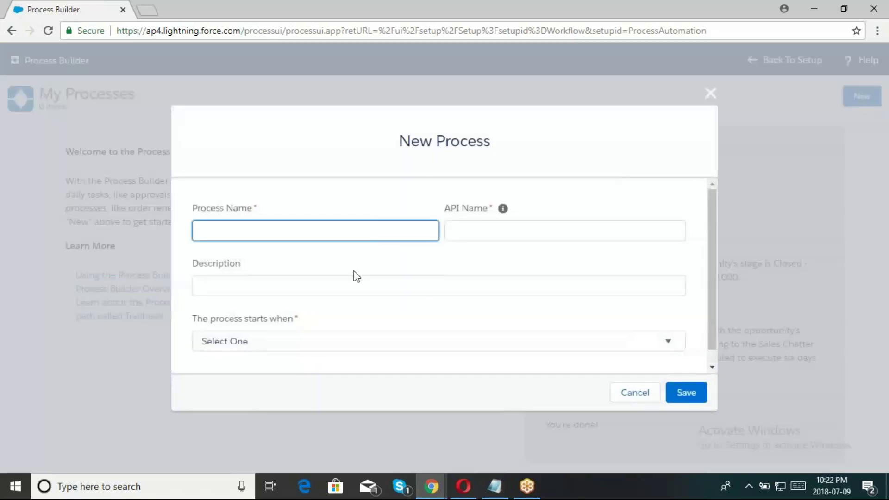
pyautogui.click(296, 225)
pyautogui.write('A')
pyautogui.write('New')
pyautogui.press('BackSpace')
pyautogui.press('BackSpace')
pyautogui.press('BackSpace')
pyautogui.write('Auto New Contact Re')
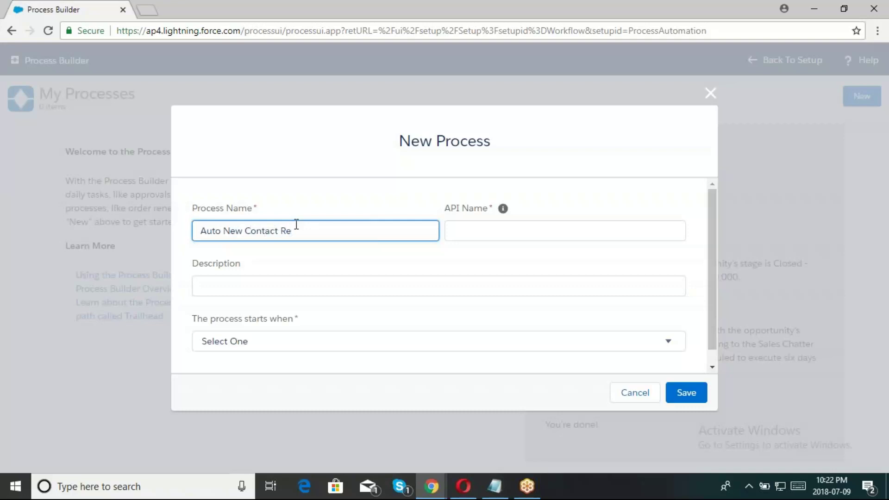
pyautogui.write('ord Create')
pyautogui.click(293, 232)
pyautogui.write('c')
pyautogui.click(502, 223)
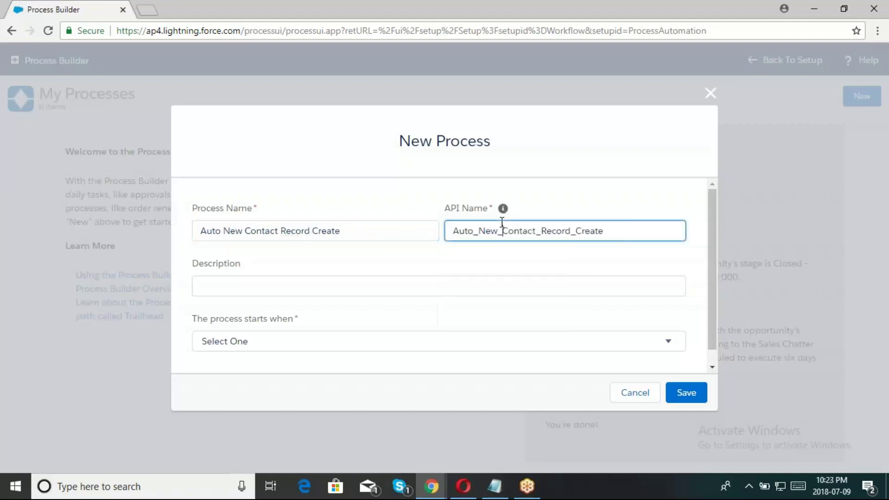
# Set the process to start when a record changes and save the new process.
pyautogui.click(282, 337)
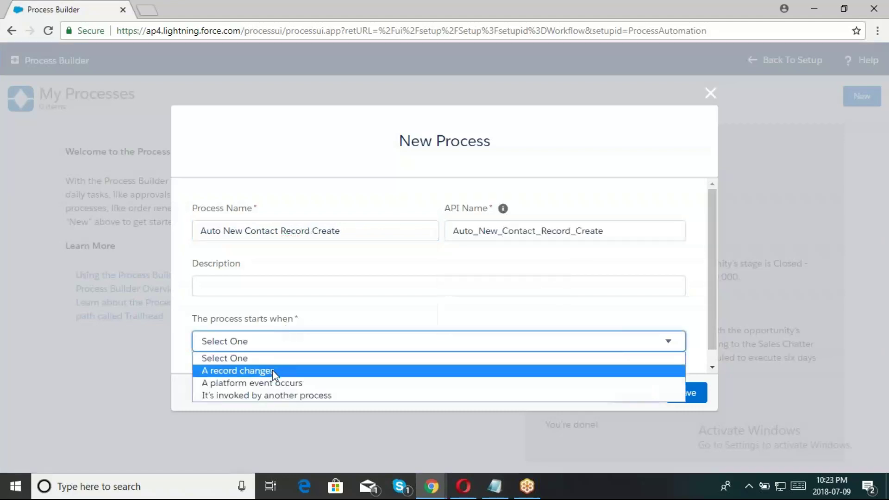
pyautogui.click(273, 371)
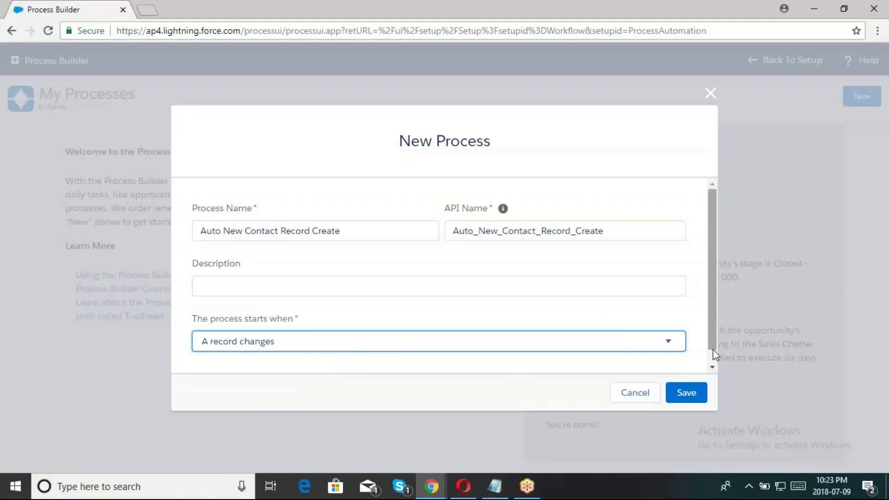
pyautogui.moveTo(716, 355); pyautogui.dragTo(711, 367)
pyautogui.click(686, 393)
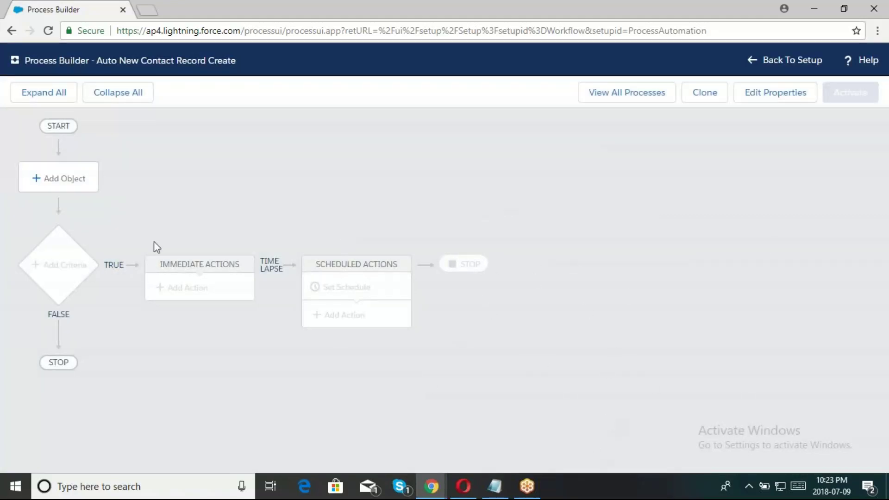
# Add Account as the process's object, starting when a record is created or edited, and save it.
pyautogui.click(54, 186)
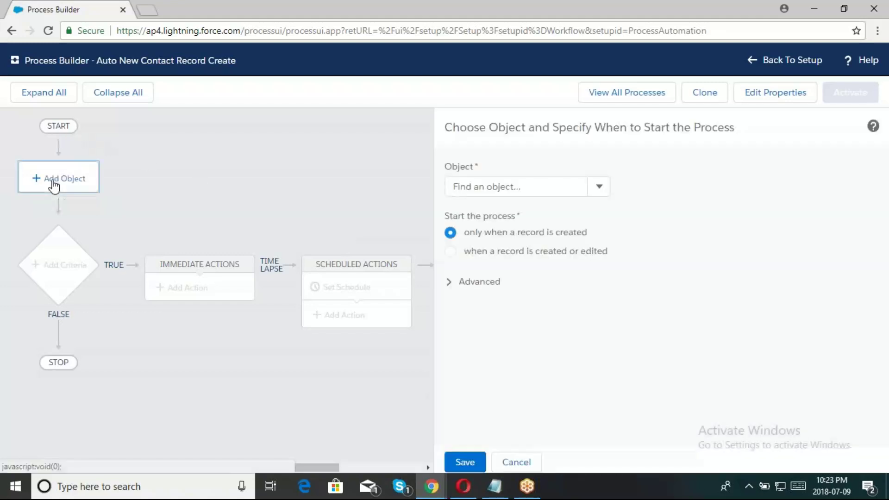
pyautogui.click(535, 186)
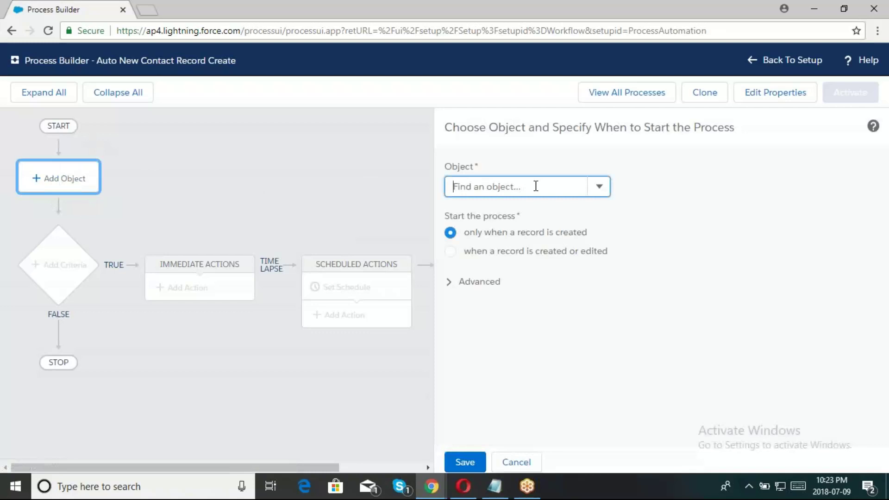
pyautogui.write('A')
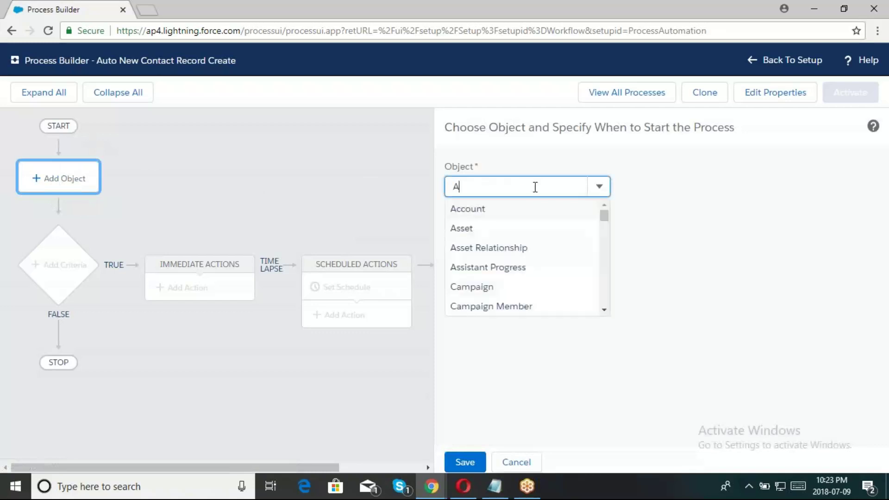
pyautogui.click(498, 210)
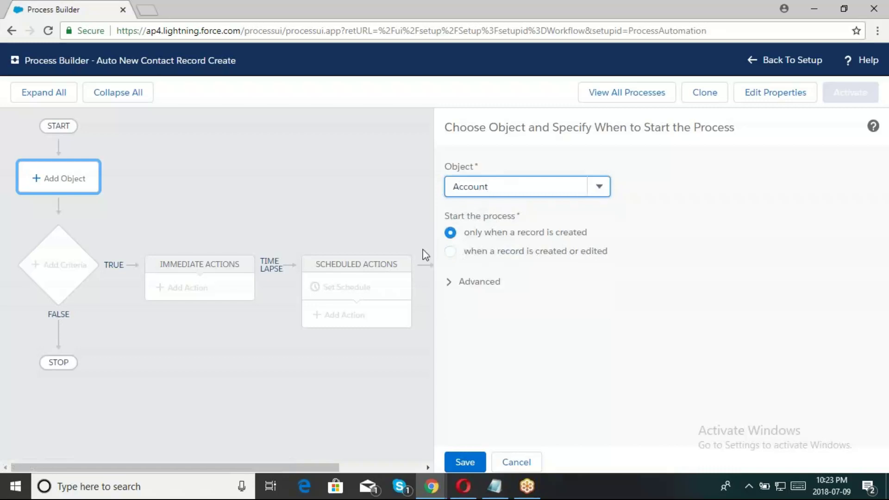
pyautogui.click(449, 251)
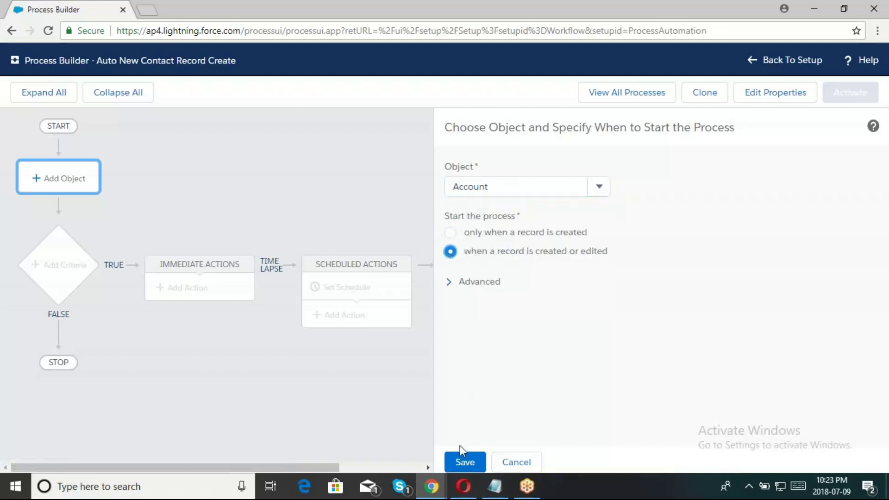
pyautogui.click(461, 463)
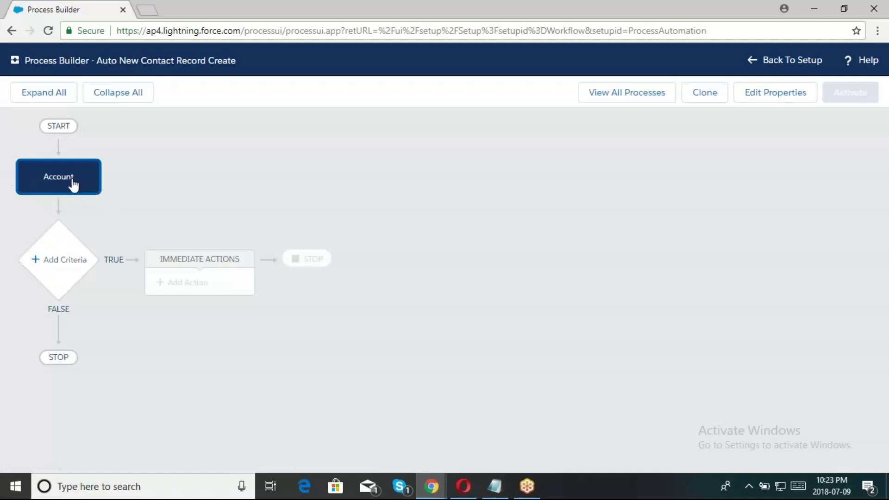
# Add criteria below the Account object and name them "Amount>100000".
pyautogui.click(60, 261)
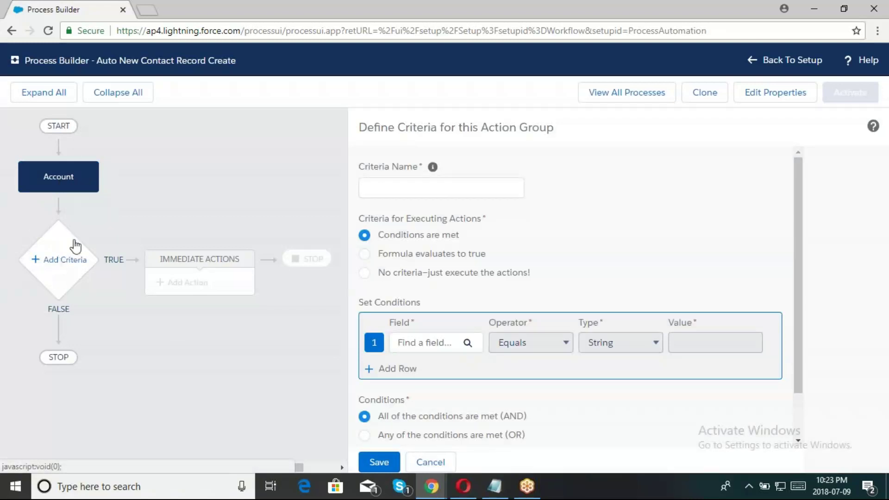
pyautogui.click(388, 193)
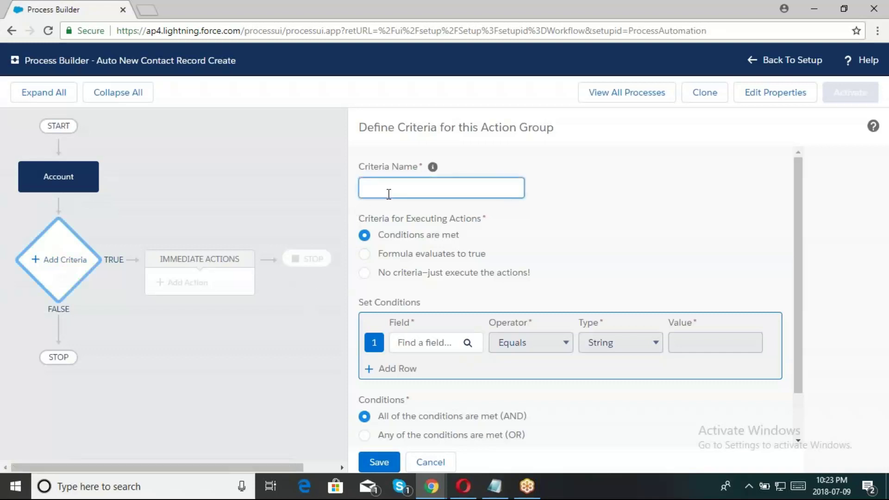
pyautogui.write('Ammount')
pyautogui.press('Left')
pyautogui.press('Left')
pyautogui.press('Left')
pyautogui.press('BackSpace')
pyautogui.write('>100000')
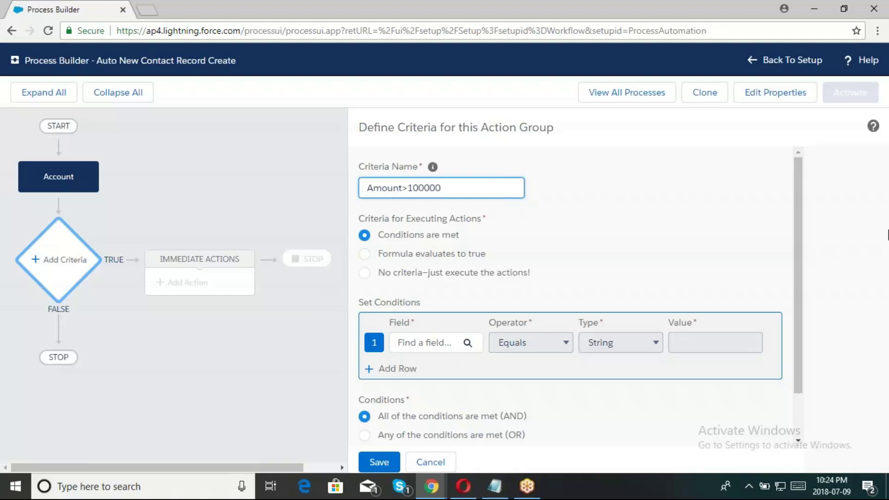
# Choose the Account object's Amount field for the first condition.
pyautogui.click(423, 346)
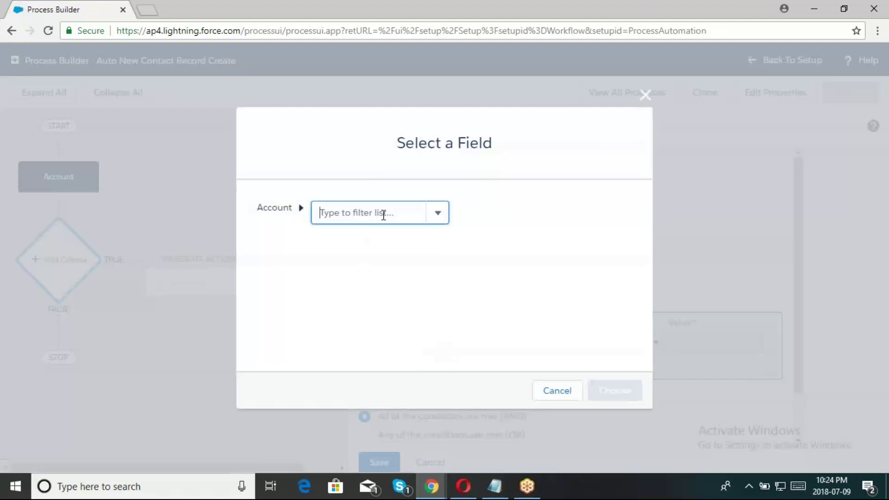
pyautogui.write('am')
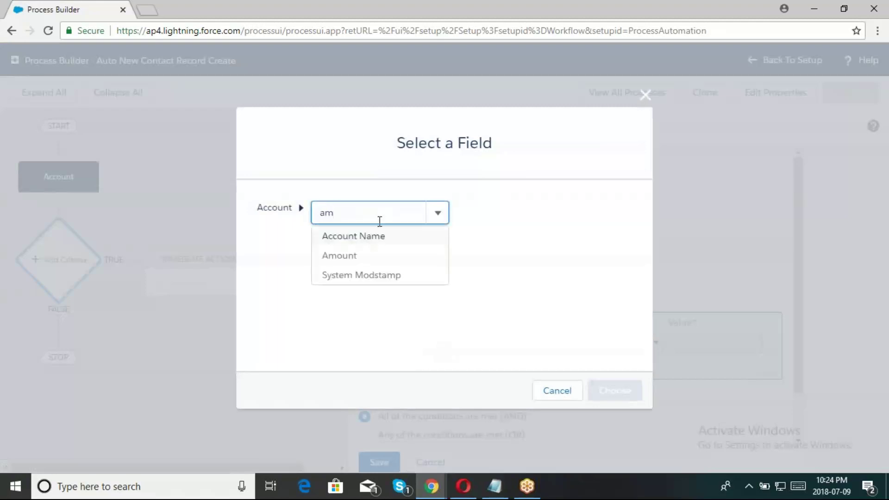
pyautogui.click(348, 255)
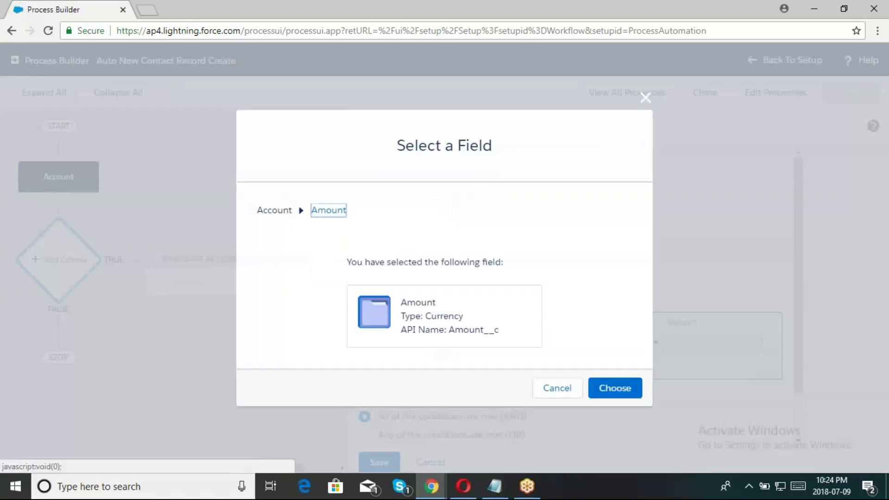
pyautogui.click(612, 389)
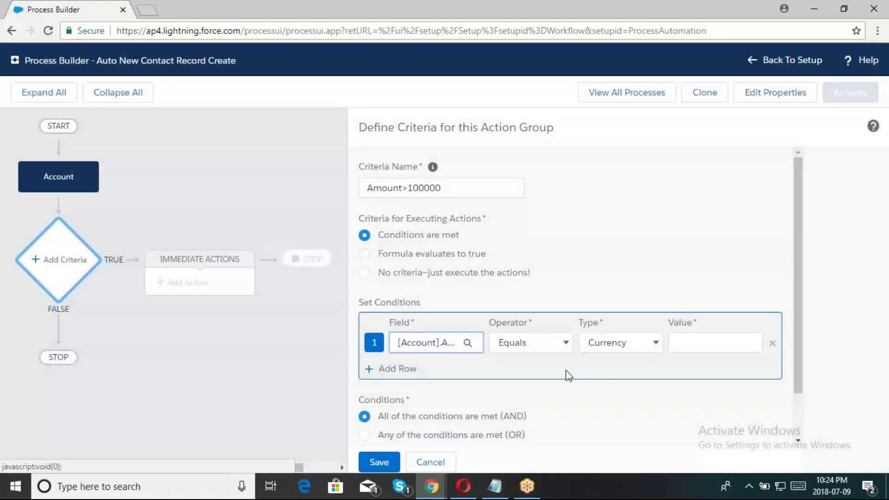
# Set the Amount condition to Greater than 100000 and save the criteria.
pyautogui.click(552, 344)
pyautogui.click(541, 388)
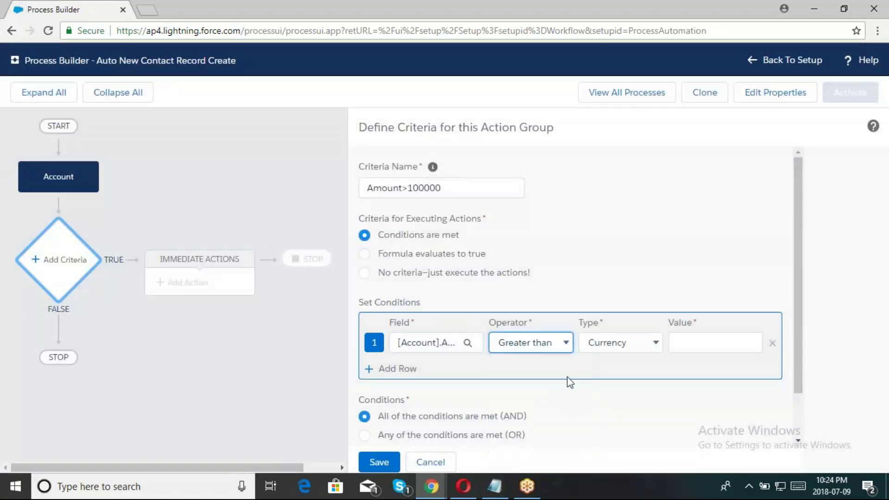
pyautogui.click(701, 351)
pyautogui.write('100000')
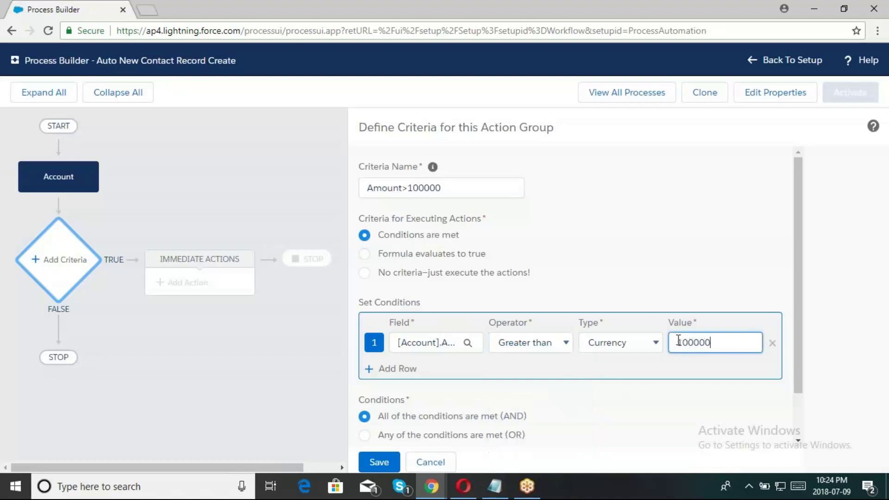
pyautogui.moveTo(797, 244); pyautogui.dragTo(801, 349)
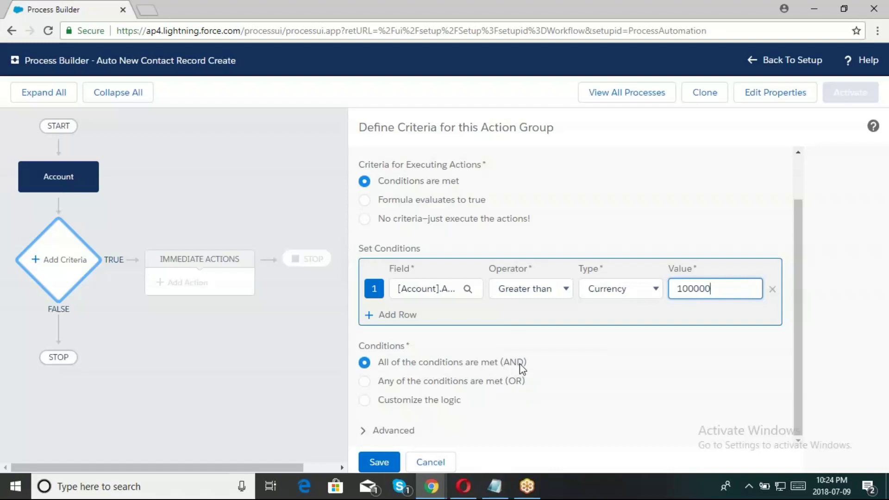
pyautogui.click(379, 462)
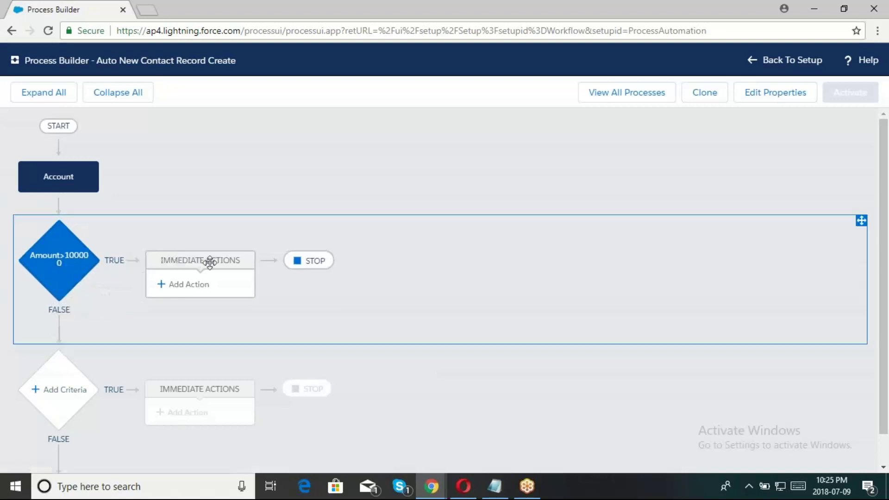
# Add an immediate action of type Create a Record to the Amount>100000 criteria.
pyautogui.click(191, 289)
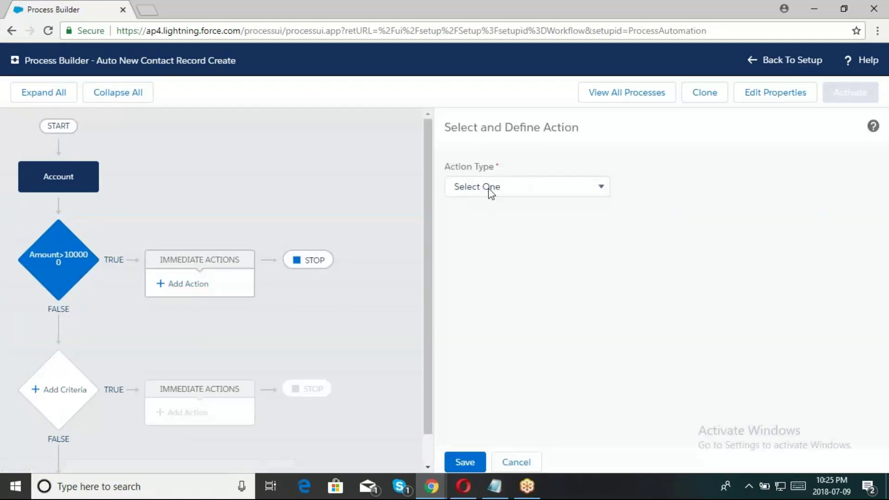
pyautogui.click(518, 188)
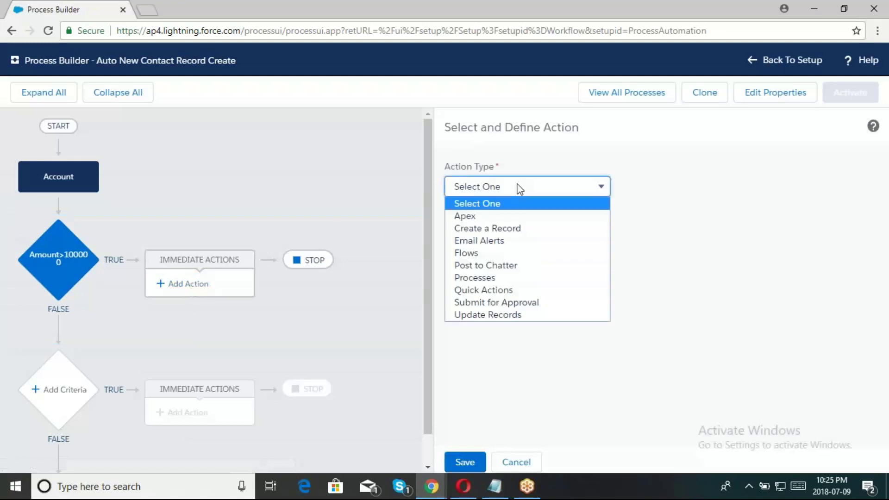
pyautogui.click(499, 188)
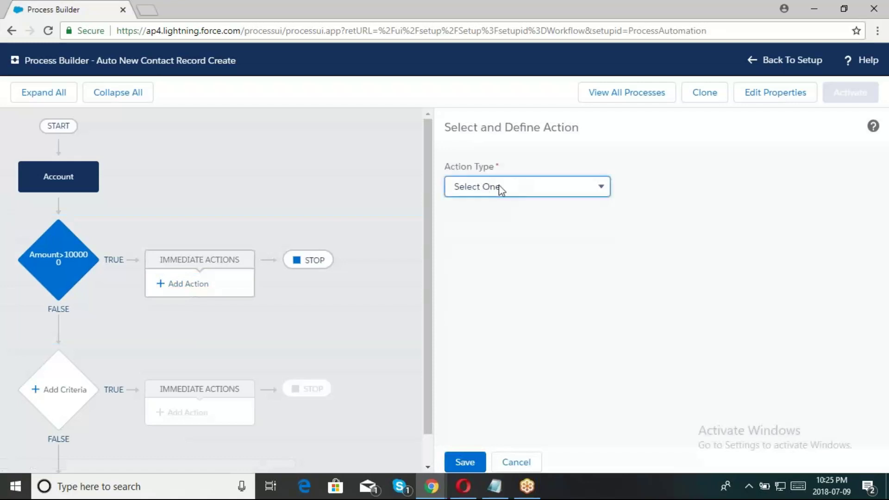
pyautogui.click(500, 186)
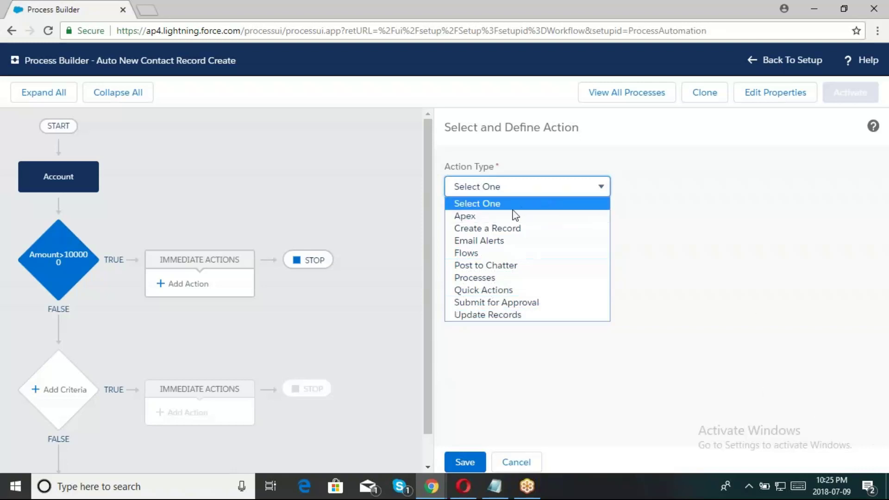
pyautogui.click(505, 228)
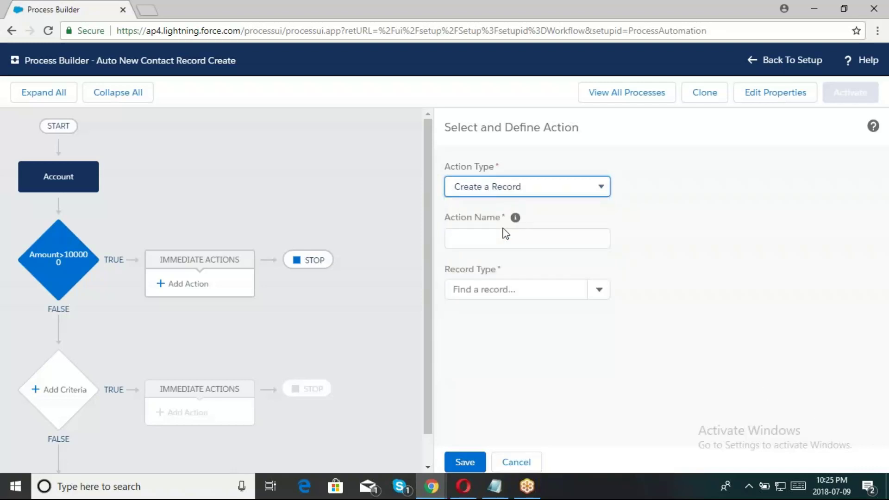
# Name the action "New Record Create" and set its record type to Contact.
pyautogui.click(495, 239)
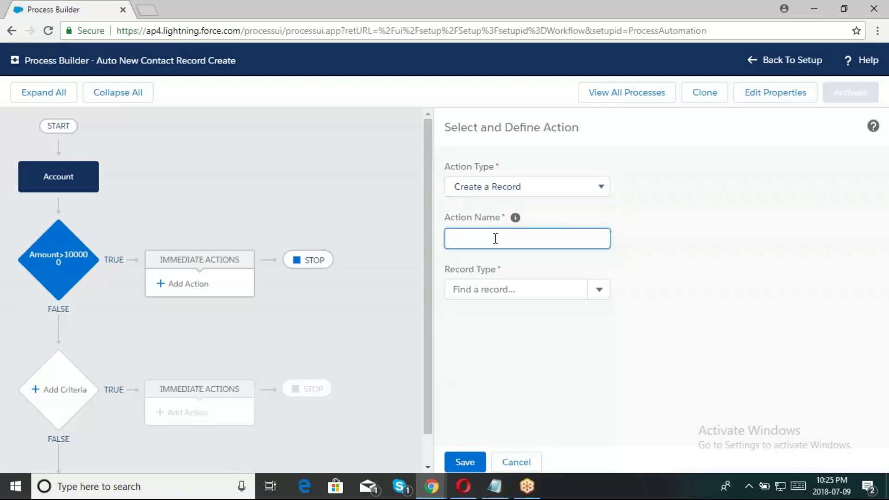
pyautogui.write('New Record Create')
pyautogui.click(874, 465)
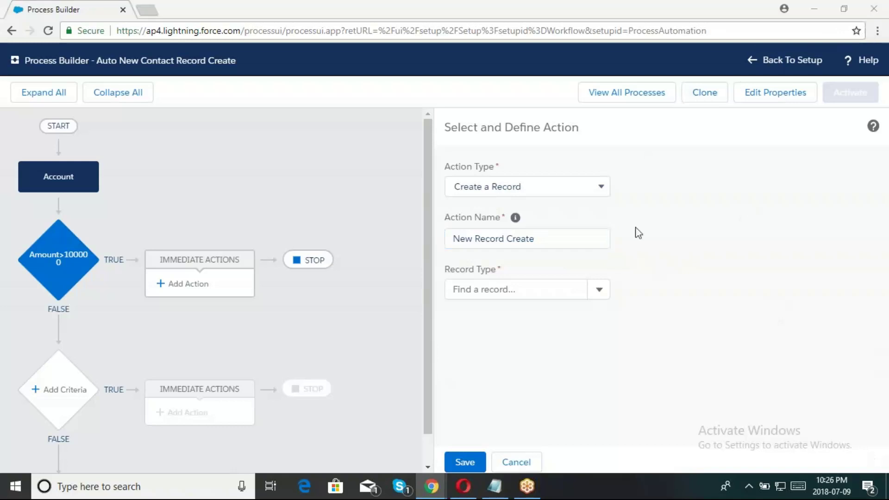
pyautogui.click(527, 288)
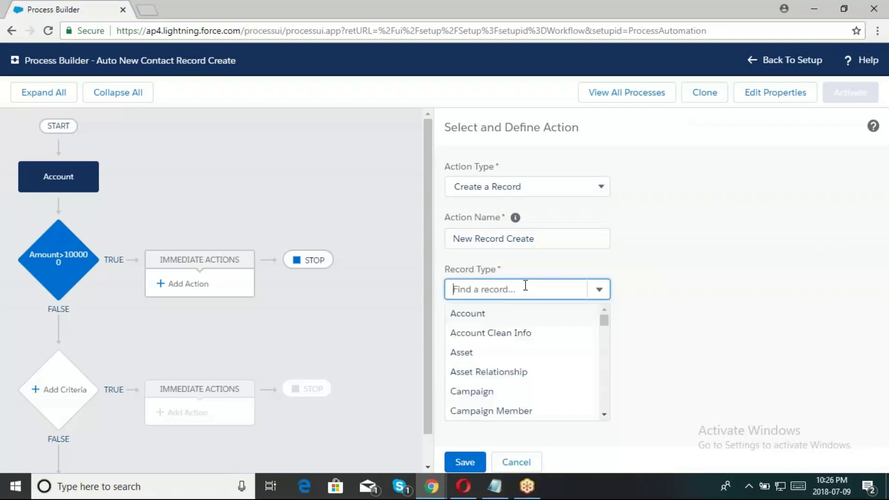
pyautogui.write('con')
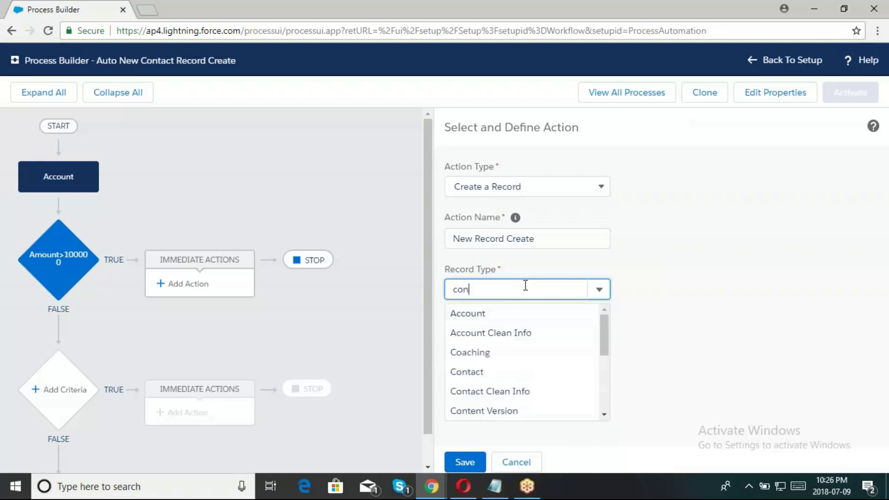
pyautogui.click(478, 314)
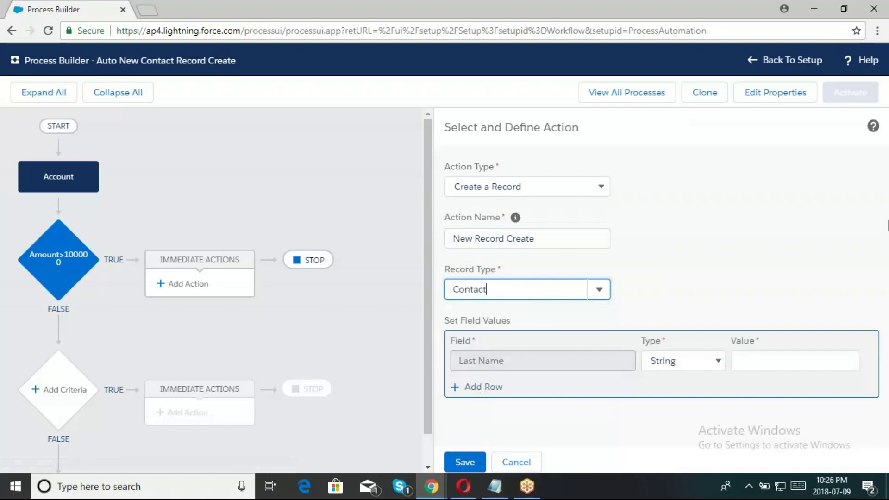
pyautogui.click(884, 236)
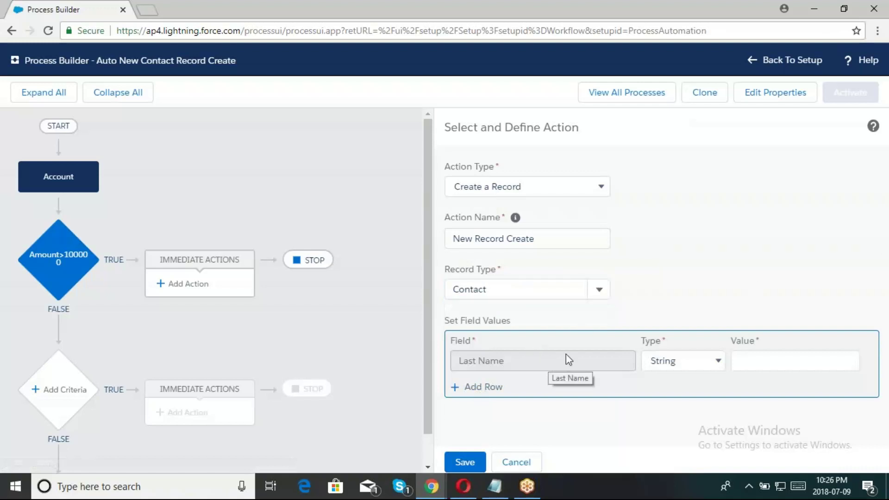
# Set the value type of the contact's Last Name field to Field Reference.
pyautogui.click(759, 361)
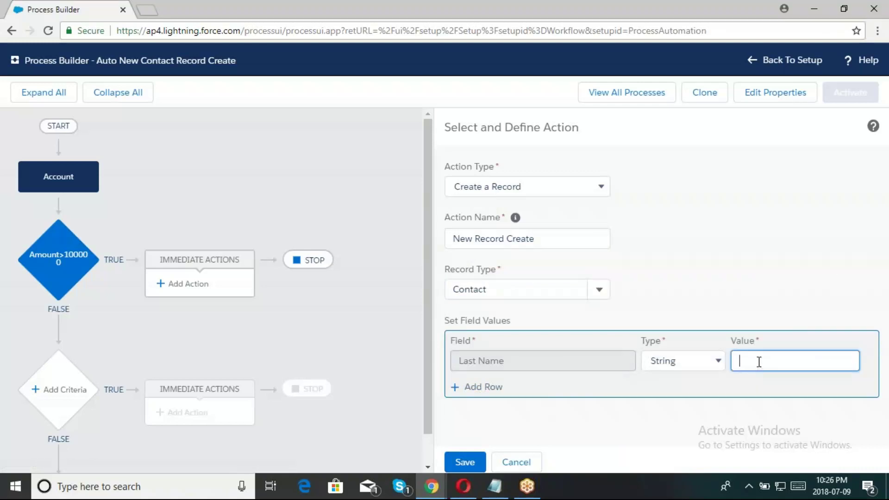
pyautogui.click(679, 361)
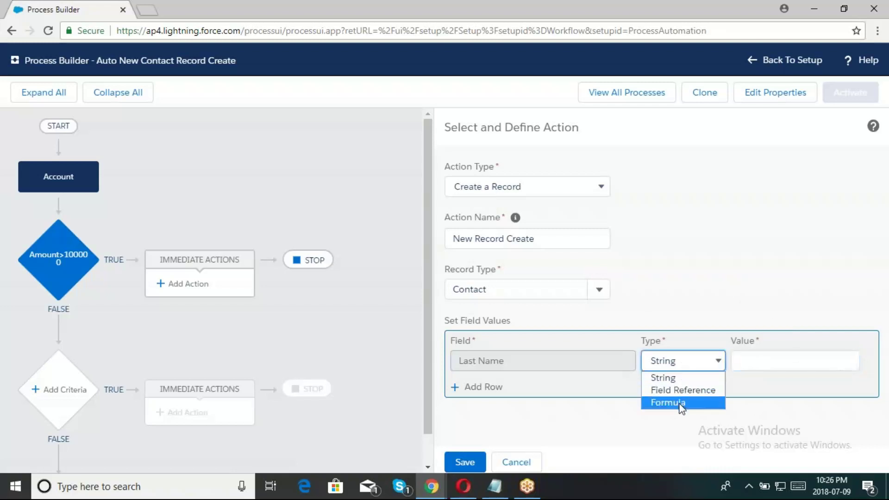
pyautogui.click(708, 399)
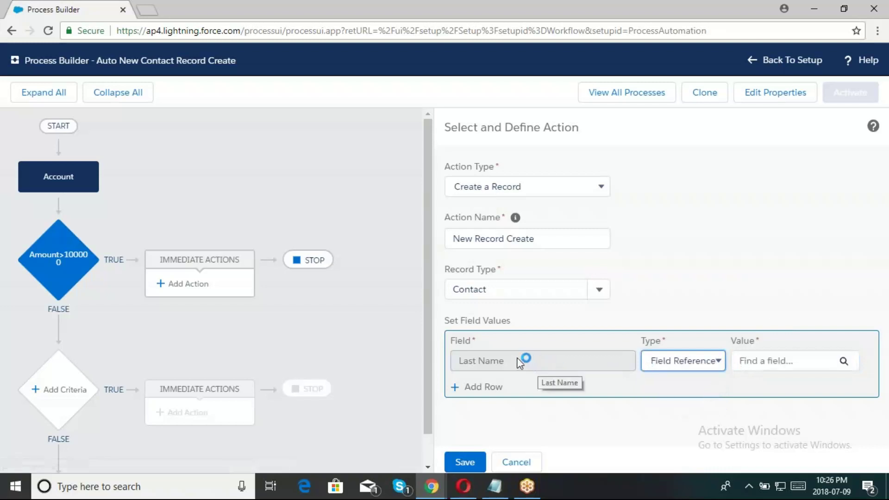
pyautogui.click(486, 359)
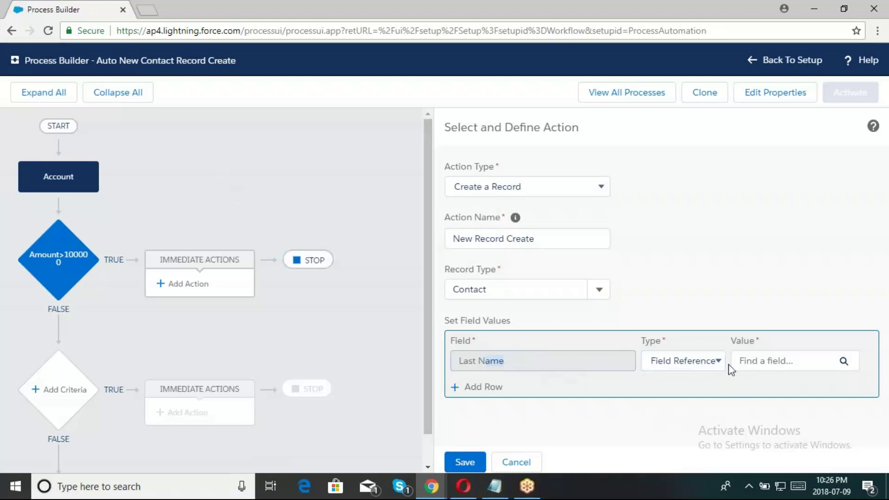
# Choose the Account object's Account Name field as the value for Last Name.
pyautogui.click(844, 362)
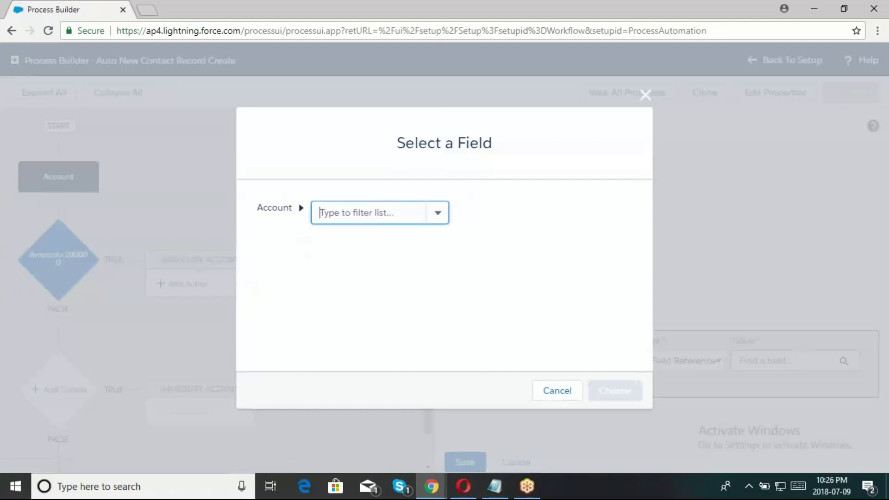
pyautogui.write('accou')
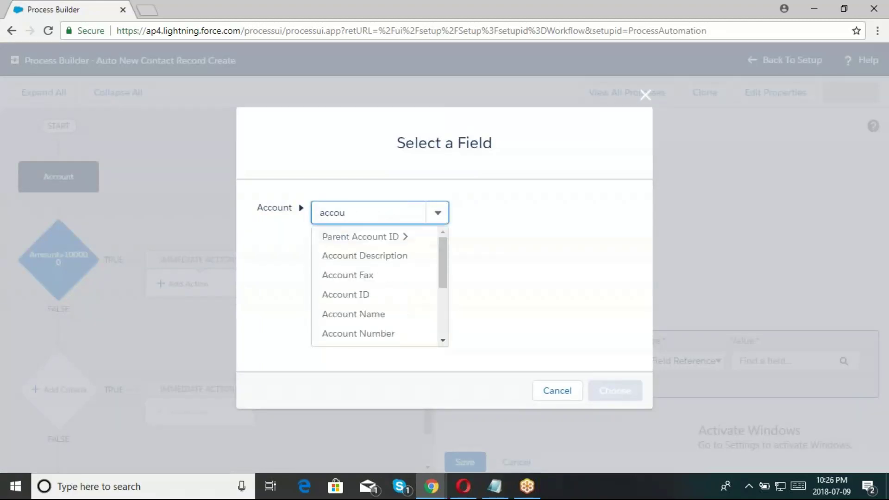
pyautogui.press('BackSpace')
pyautogui.press('BackSpace')
pyautogui.press('BackSpace')
pyautogui.press('BackSpace')
pyautogui.press('BackSpace')
pyautogui.write('name')
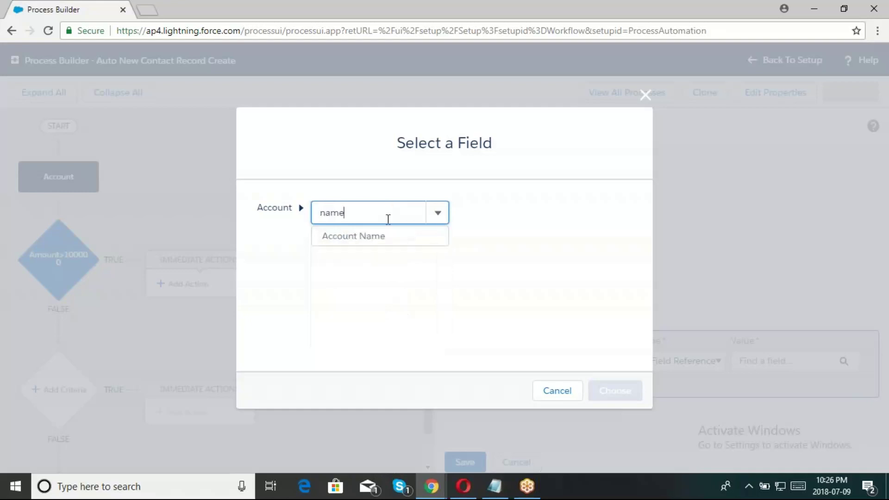
pyautogui.click(369, 253)
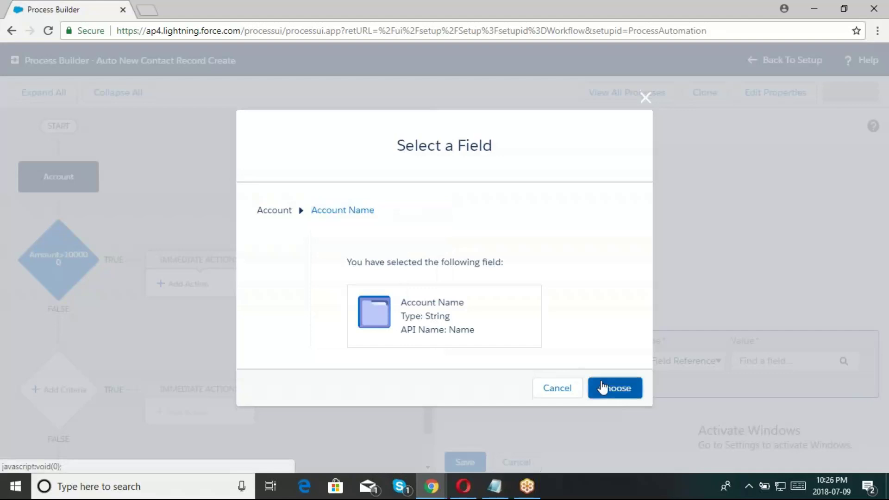
pyautogui.click(614, 388)
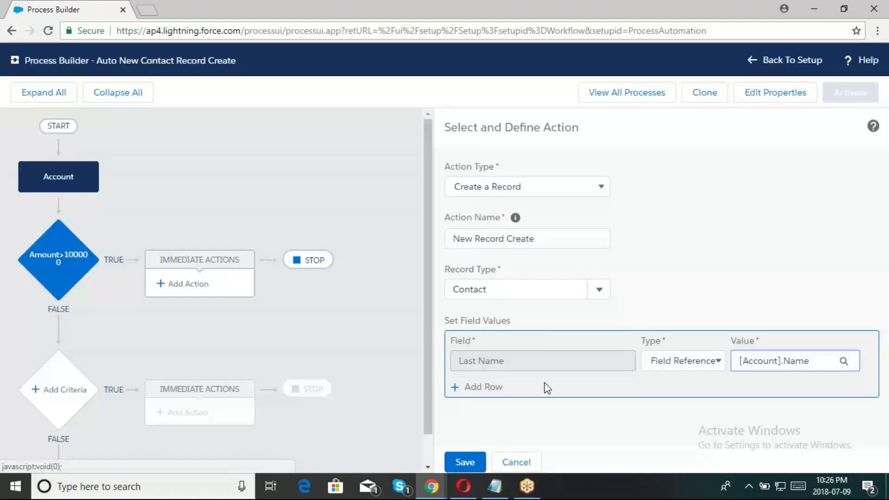
# Save the New Record Create action with the Field Reference type and activate the process.
pyautogui.click(745, 360)
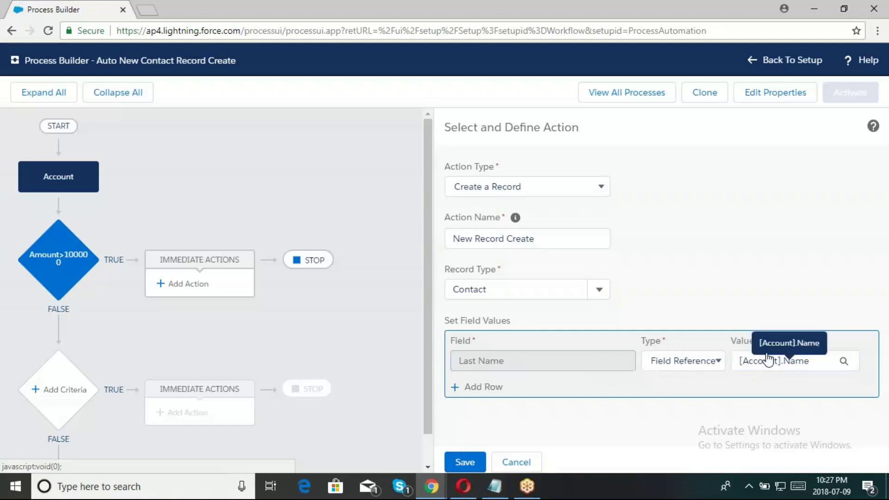
pyautogui.click(687, 364)
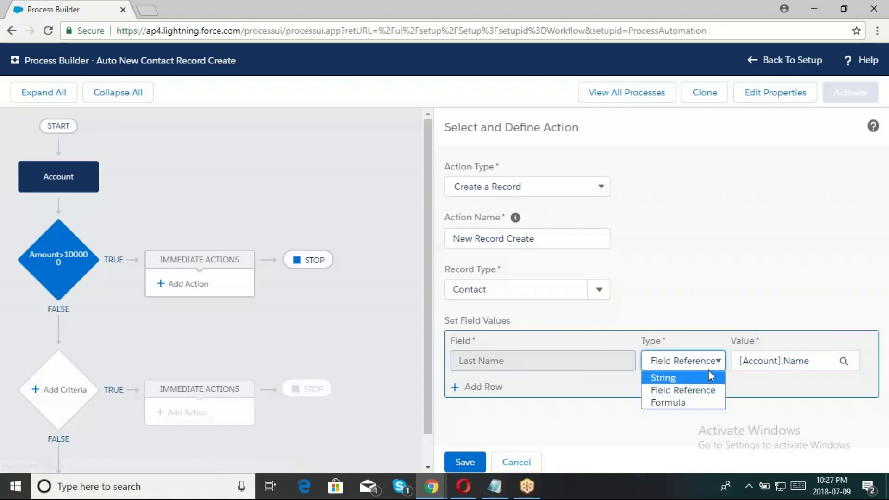
pyautogui.click(673, 394)
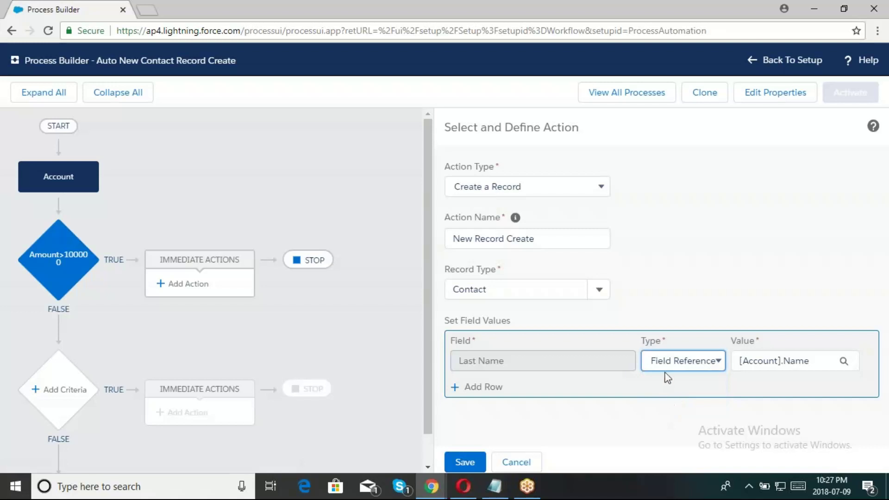
pyautogui.click(453, 465)
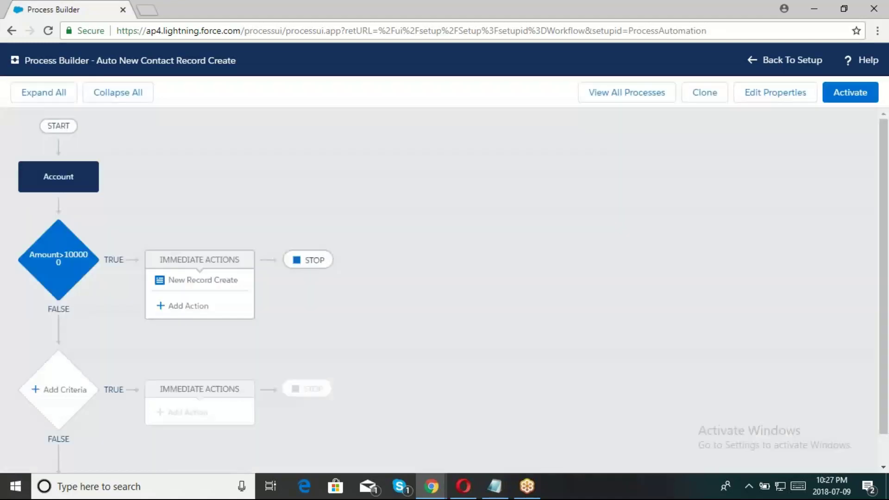
pyautogui.click(852, 93)
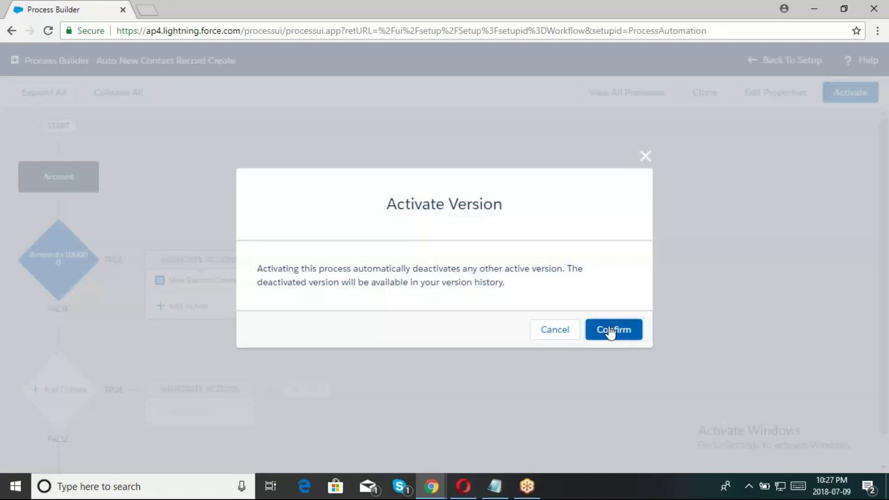
pyautogui.click(609, 330)
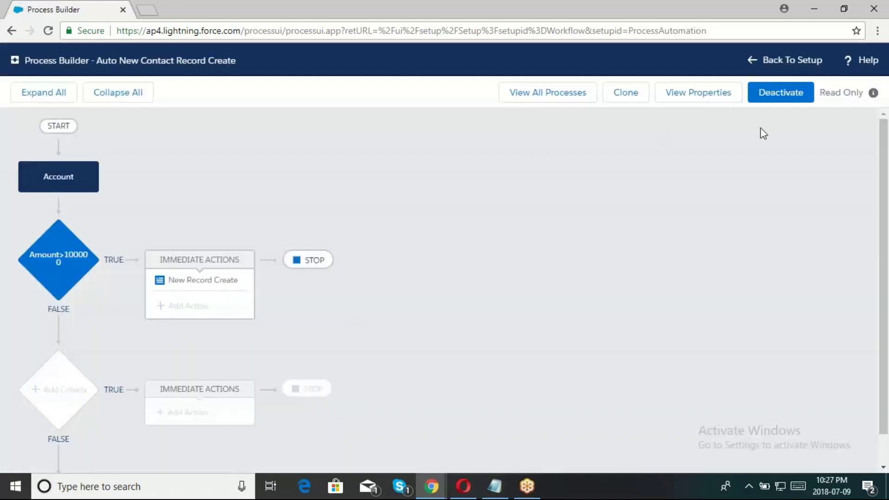
# Return to Setup and start a new account with the Icici Savings Account record type.
pyautogui.click(798, 61)
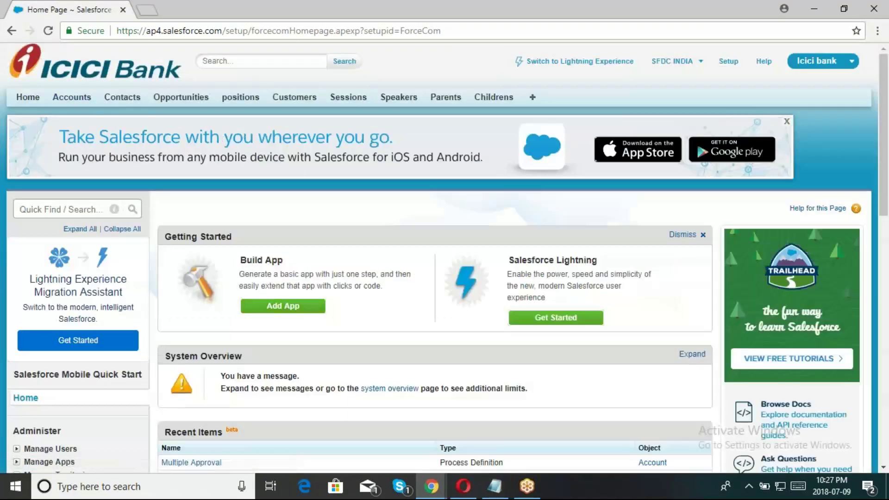
pyautogui.click(72, 97)
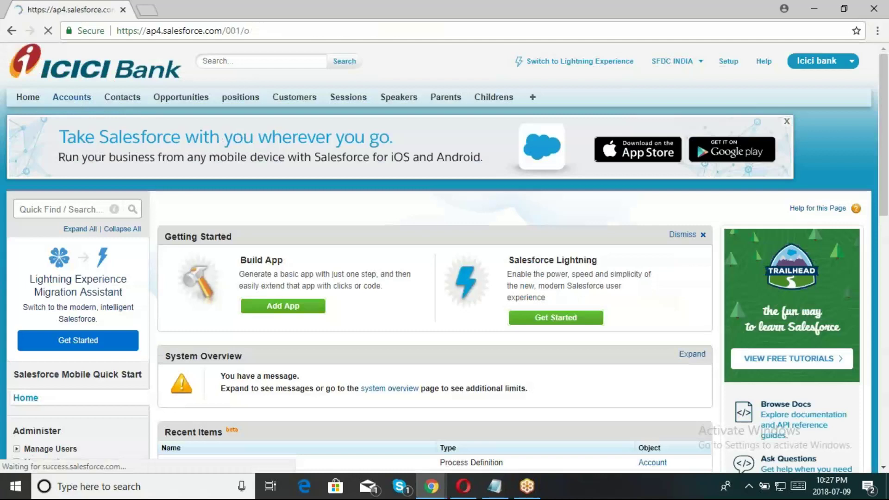
pyautogui.click(385, 280)
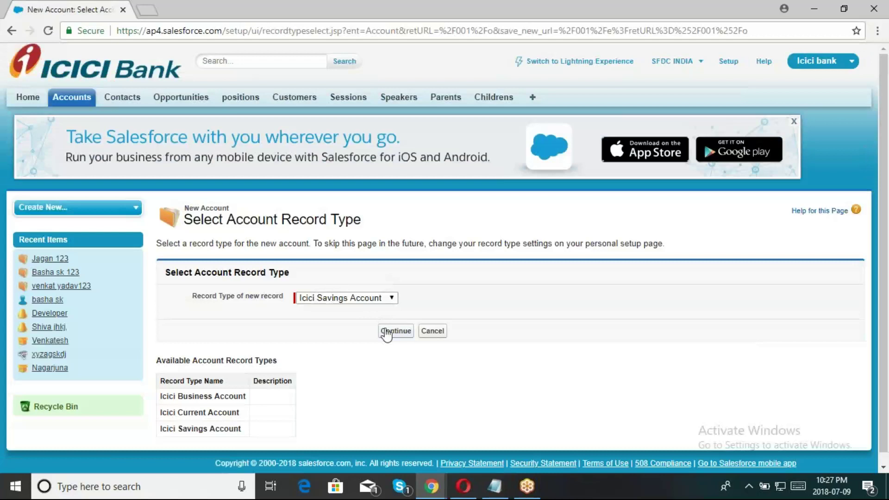
pyautogui.click(387, 332)
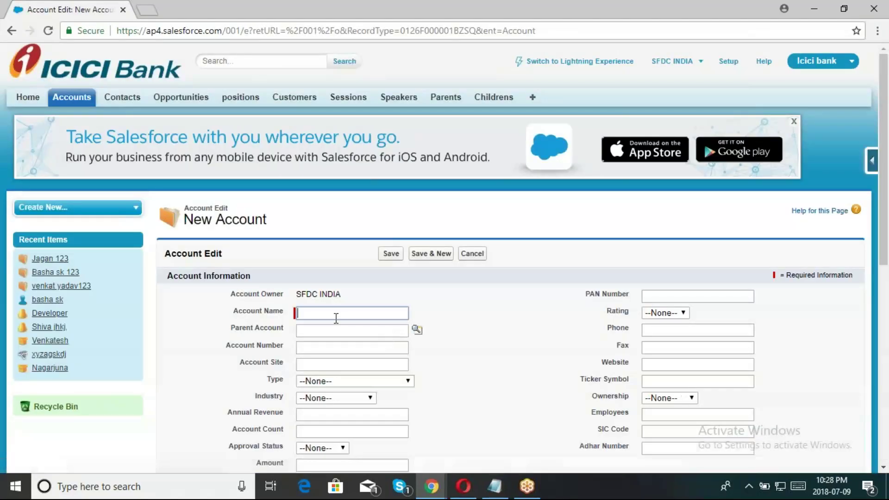
# Fill in the account name, leave Amount empty, and save the new account.
pyautogui.write('A')
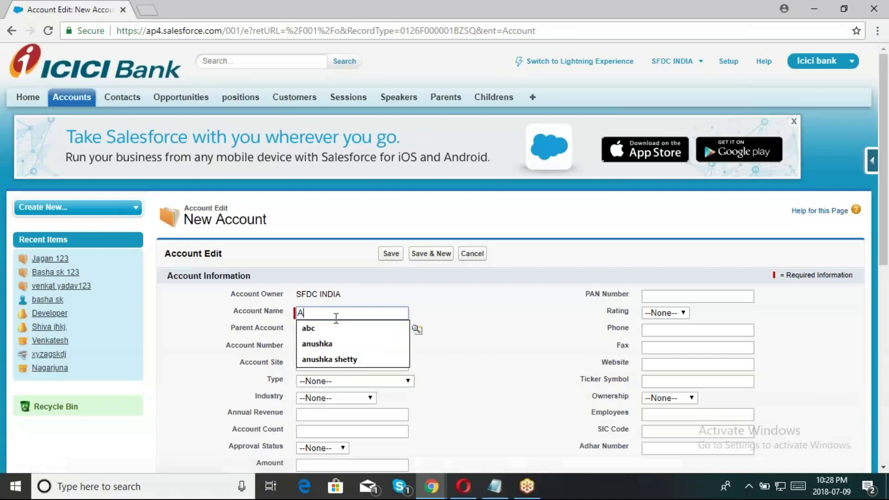
pyautogui.click(322, 357)
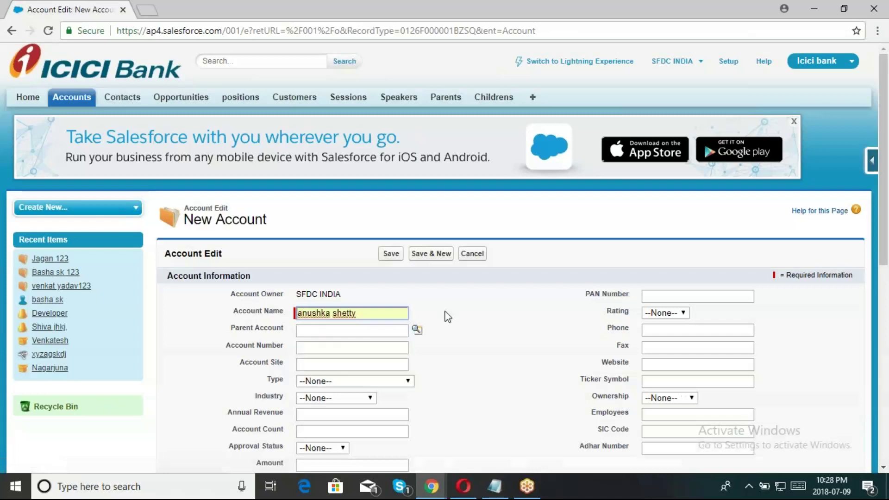
pyautogui.scroll(-1, 885, 263)
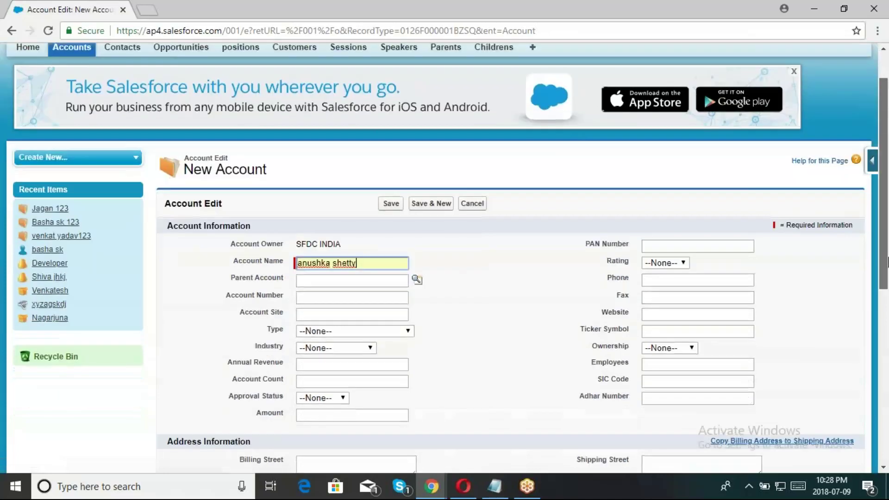
pyautogui.scroll(-2, 886, 262)
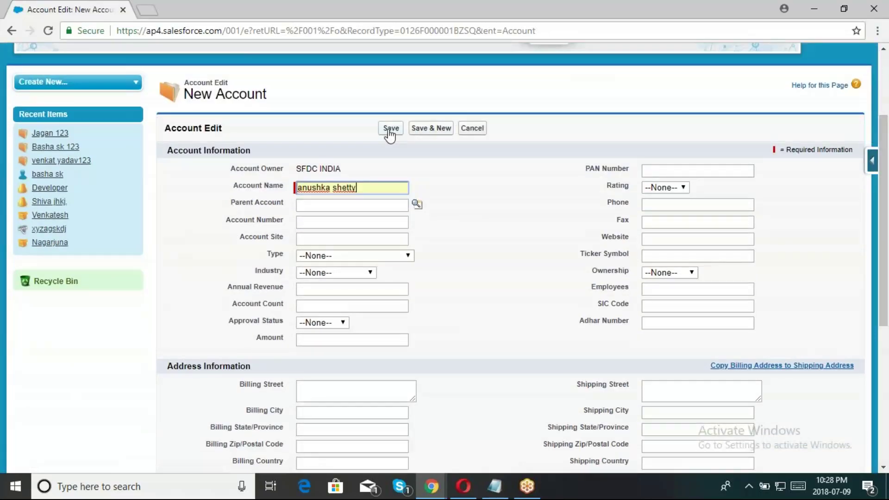
pyautogui.click(390, 131)
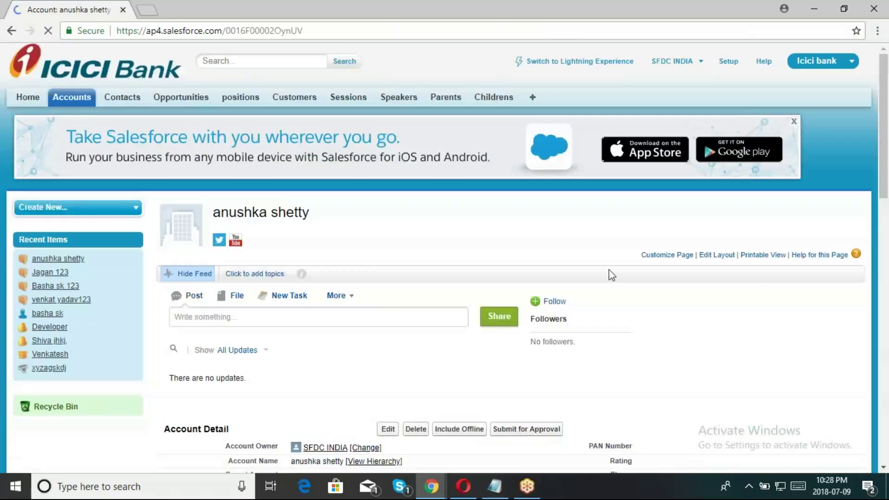
# Open Contacts in a new browser tab and display the Recently Viewed Contacts list to check for a new contact.
pyautogui.moveTo(885, 174)
pyautogui.mouseDown()
pyautogui.moveTo(886, 245)
pyautogui.moveTo(887, 176)
pyautogui.mouseUp()
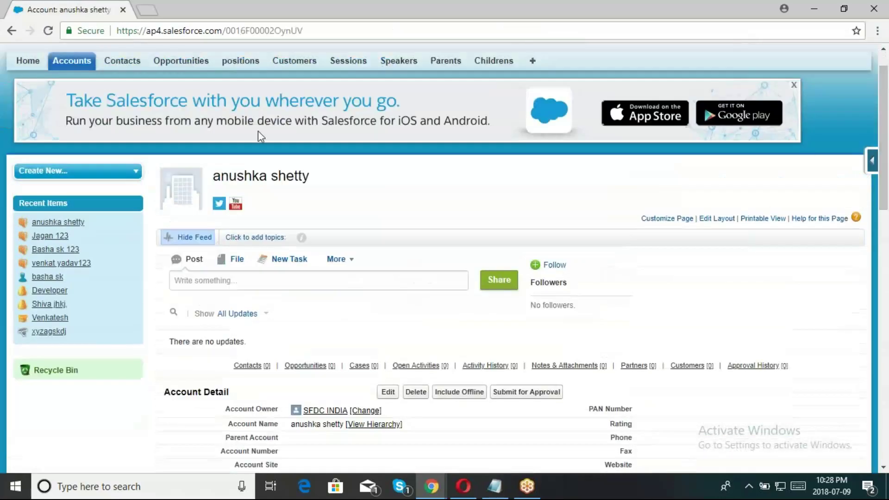
pyautogui.rightClick(120, 60)
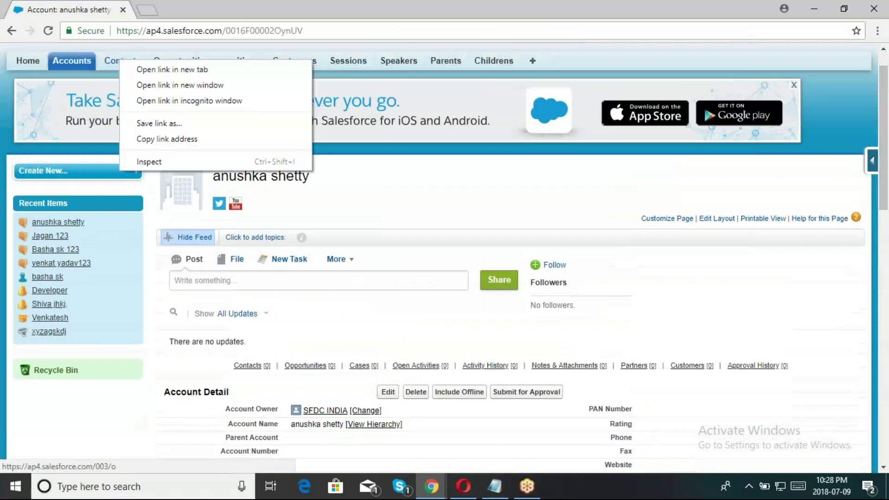
pyautogui.click(132, 69)
pyautogui.click(188, 9)
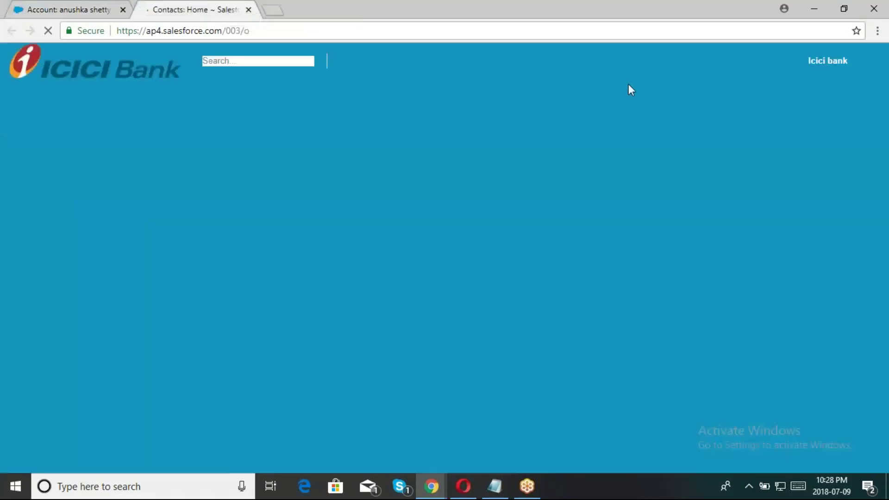
pyautogui.scroll(-1, 515, 170)
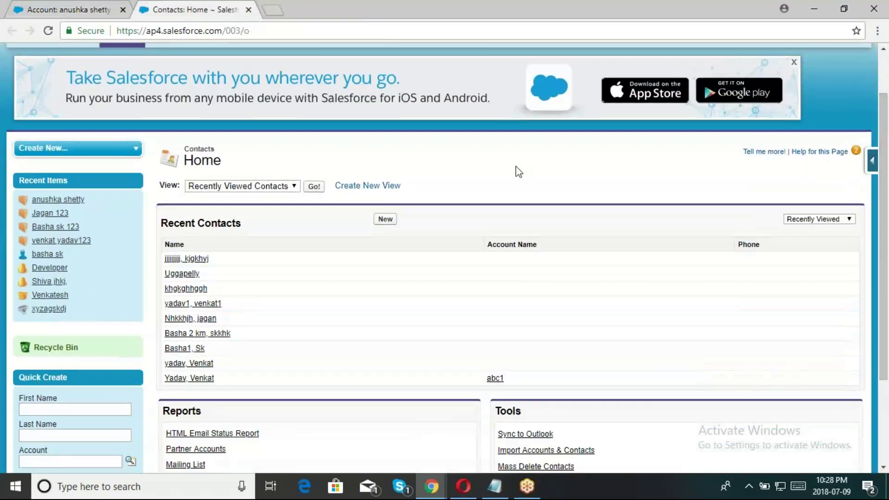
pyautogui.click(309, 188)
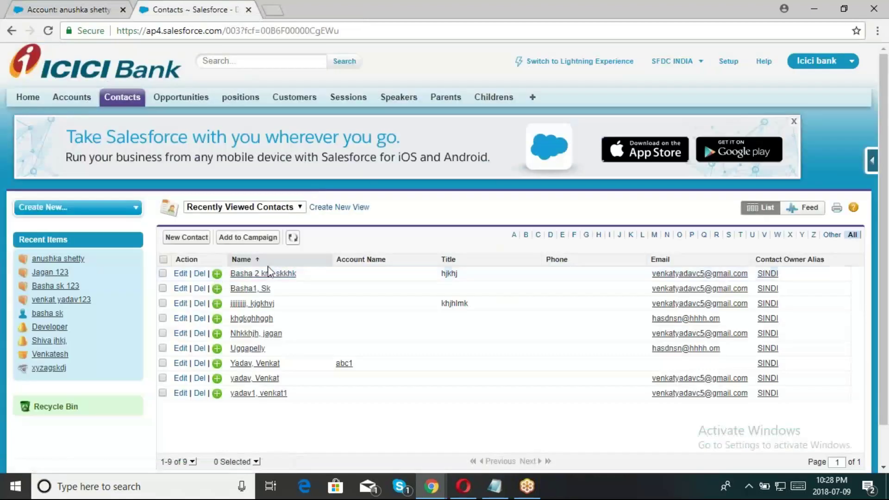
# Filter the Recently Viewed Contacts list to names starting with A.
pyautogui.click(514, 235)
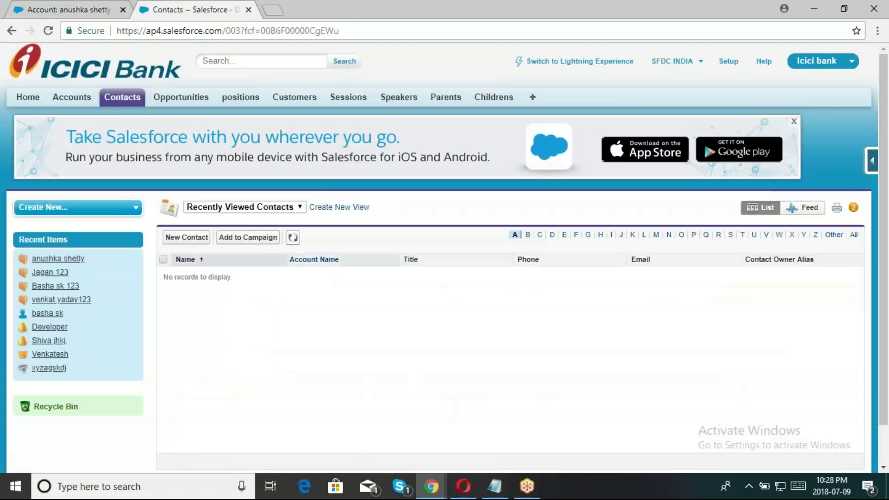
# Return to the new account's record, set its Amount to 50000000, and save the change.
pyautogui.click(84, 5)
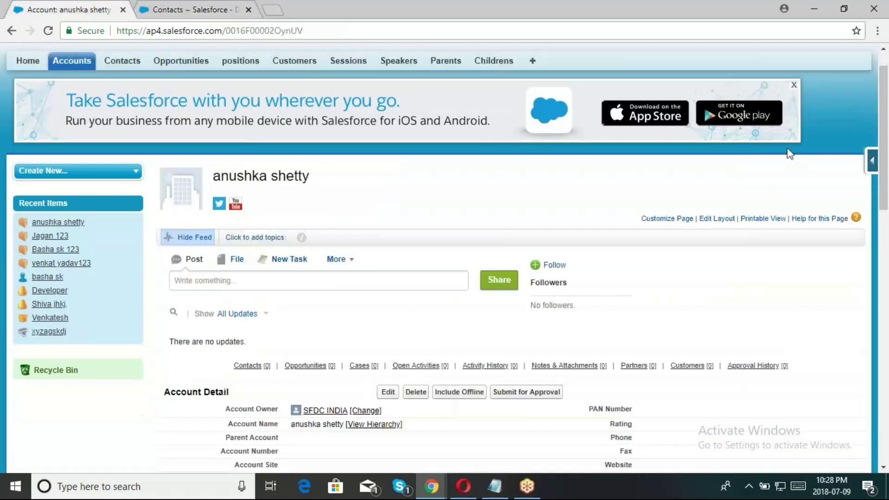
pyautogui.moveTo(883, 154); pyautogui.dragTo(887, 240)
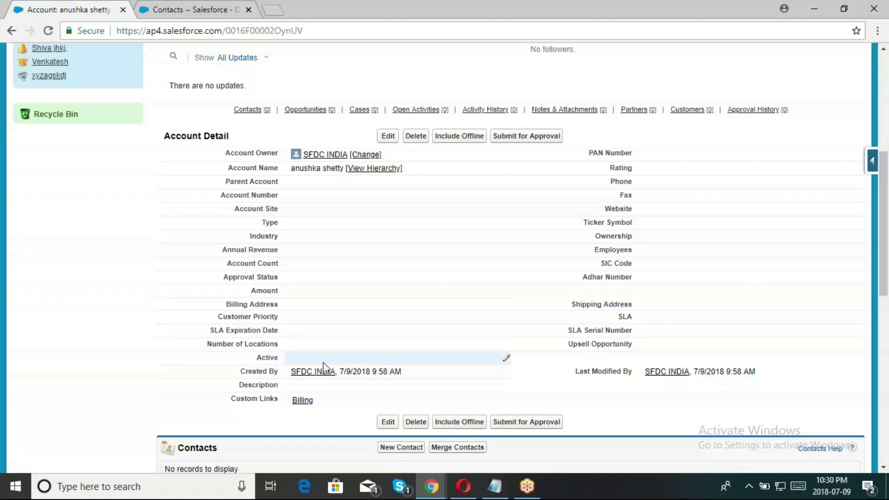
pyautogui.doubleClick(331, 297)
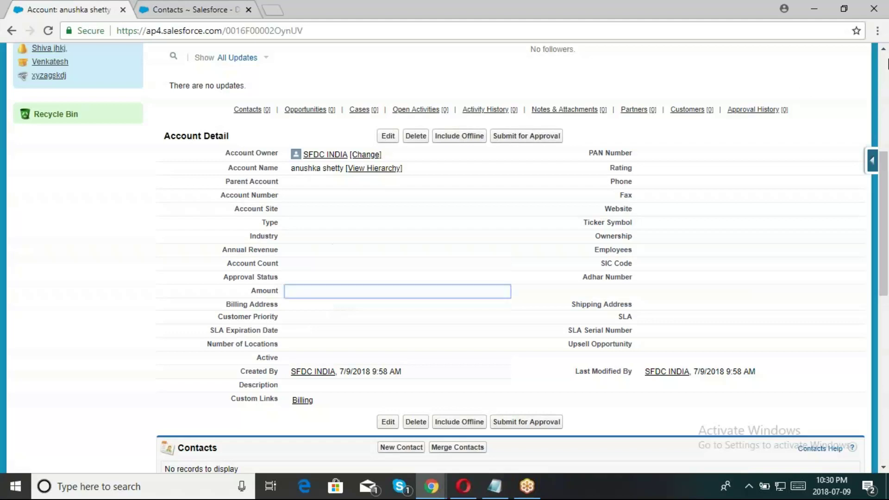
pyautogui.doubleClick(346, 291)
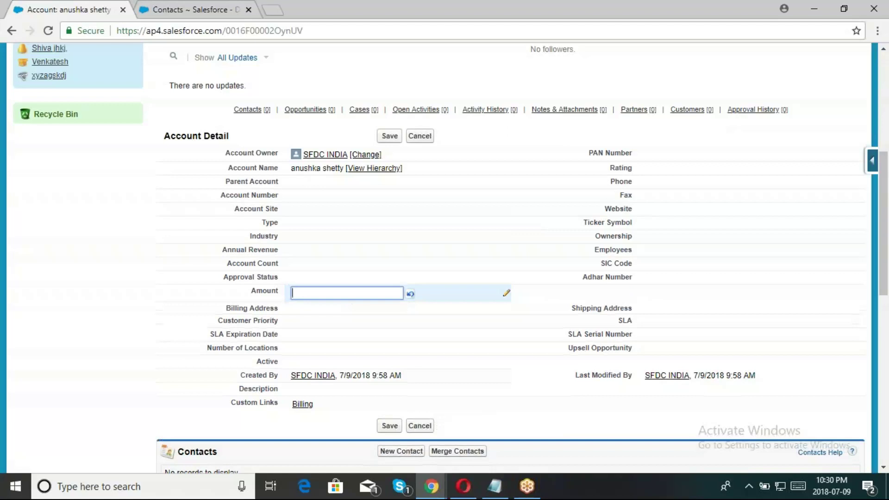
pyautogui.write('50000000')
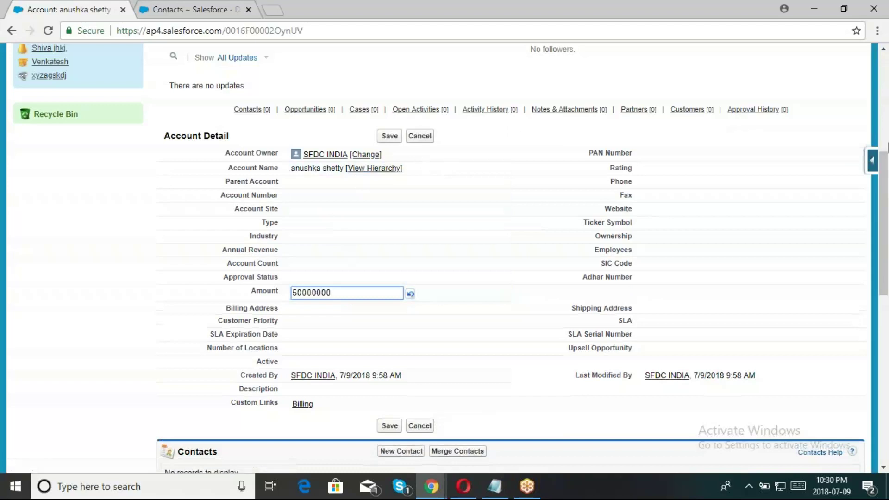
pyautogui.click(389, 136)
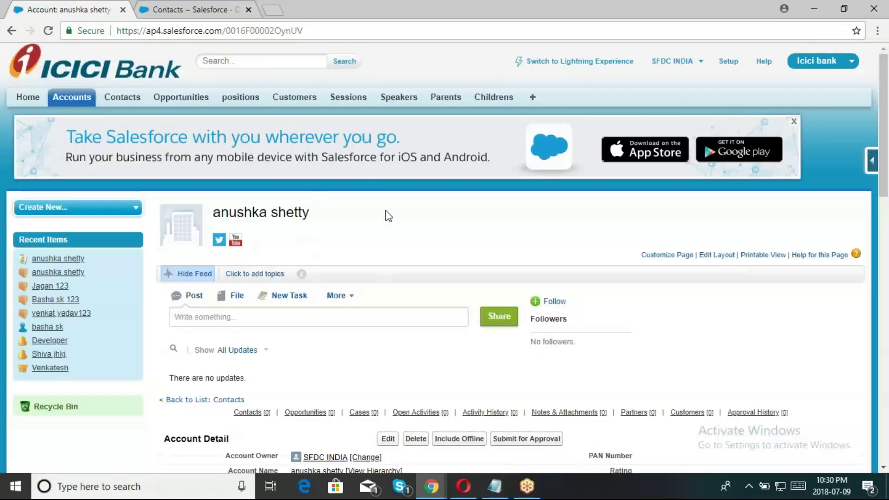
# Reload the contacts list, filter it by the letter A, and open the contact named after the account to review its details.
pyautogui.click(184, 10)
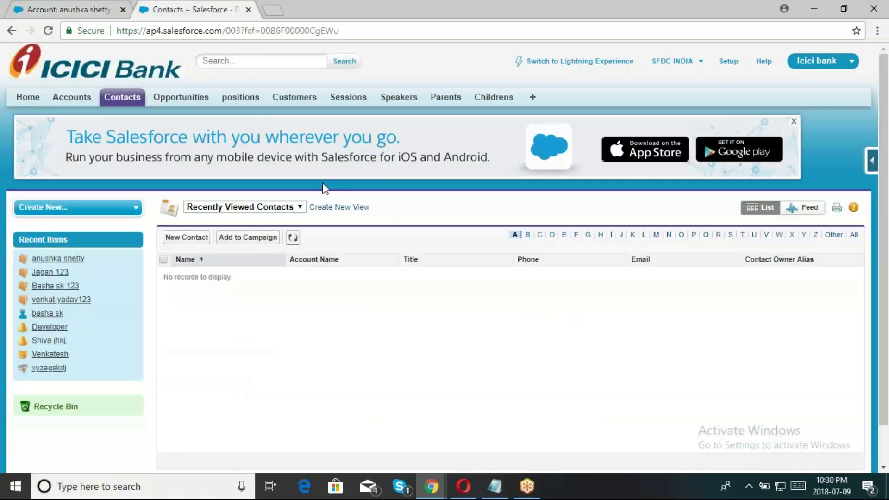
pyautogui.click(53, 29)
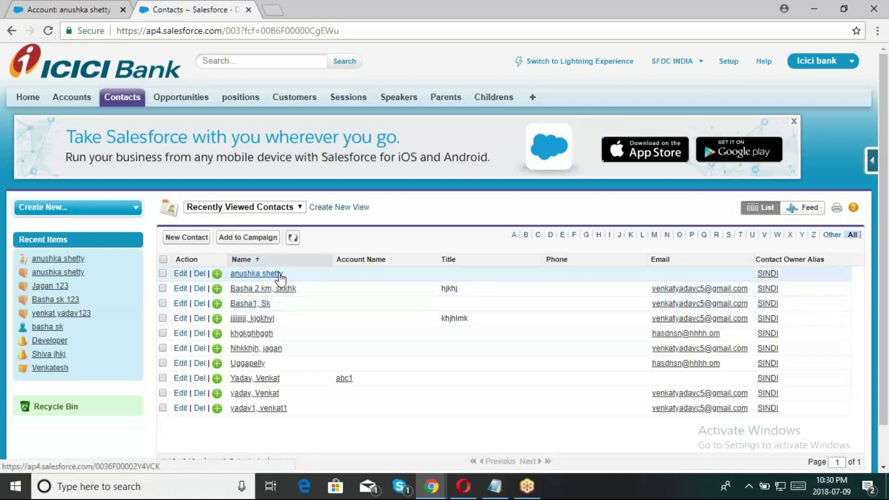
pyautogui.click(515, 235)
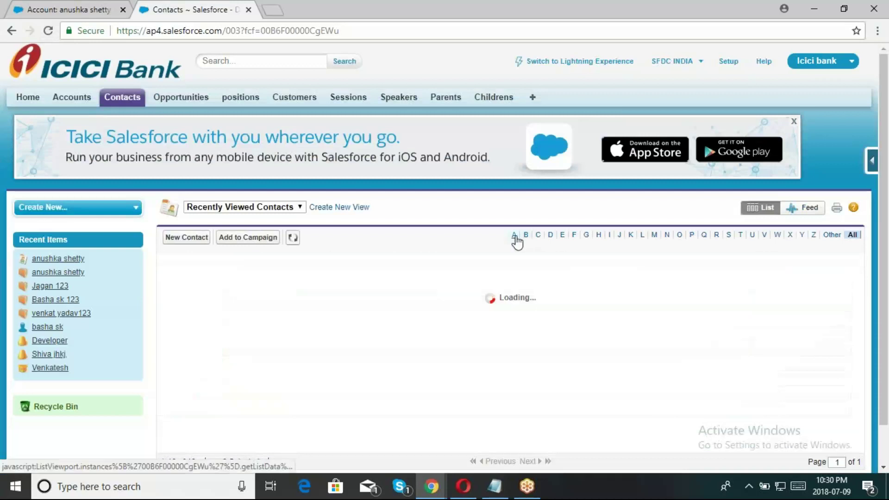
pyautogui.click(264, 276)
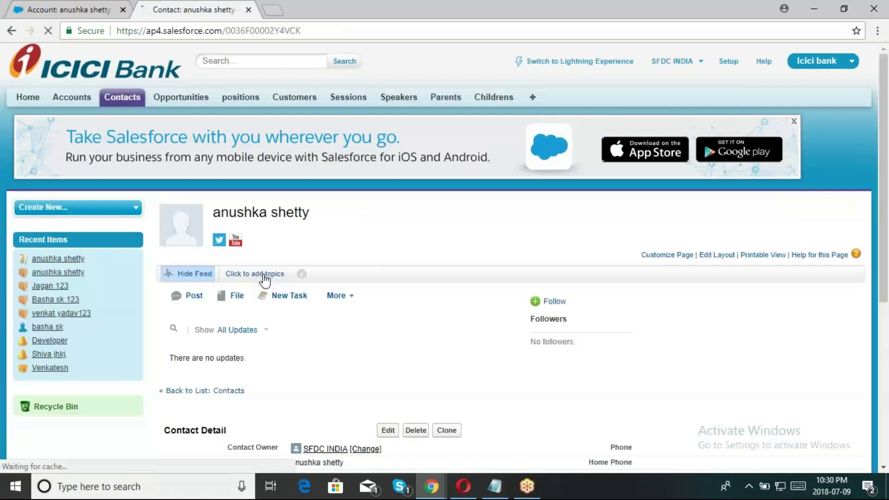
pyautogui.moveTo(884, 135); pyautogui.dragTo(887, 391)
pyautogui.moveTo(887, 448); pyautogui.dragTo(887, 141)
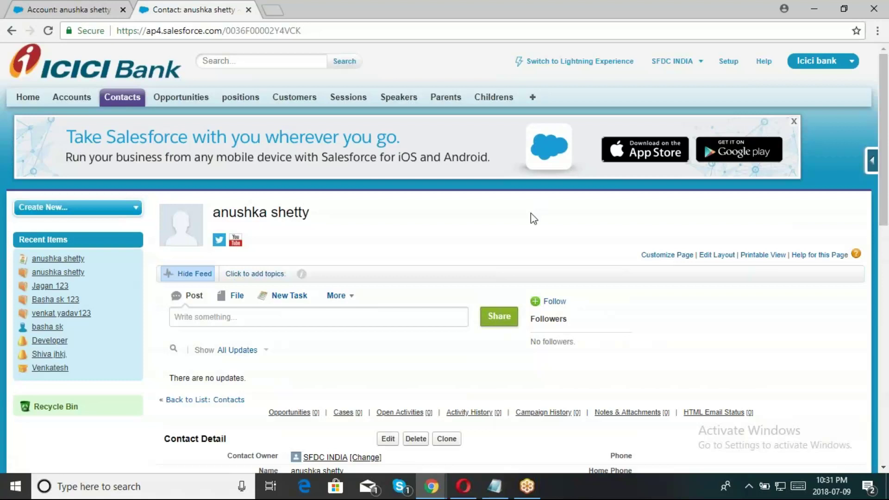
# Find Process Builder in Setup by searching for "process" and open the Auto New Contact Record Create process.
pyautogui.click(729, 62)
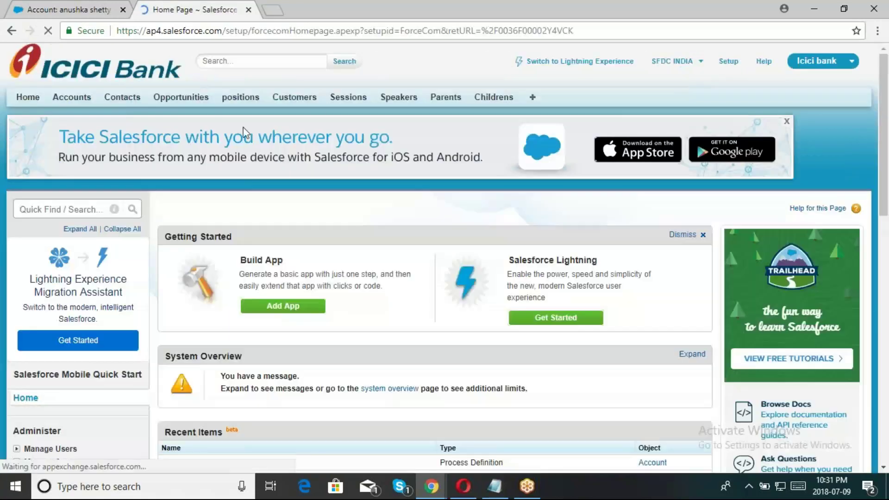
pyautogui.click(26, 209)
pyautogui.write('p')
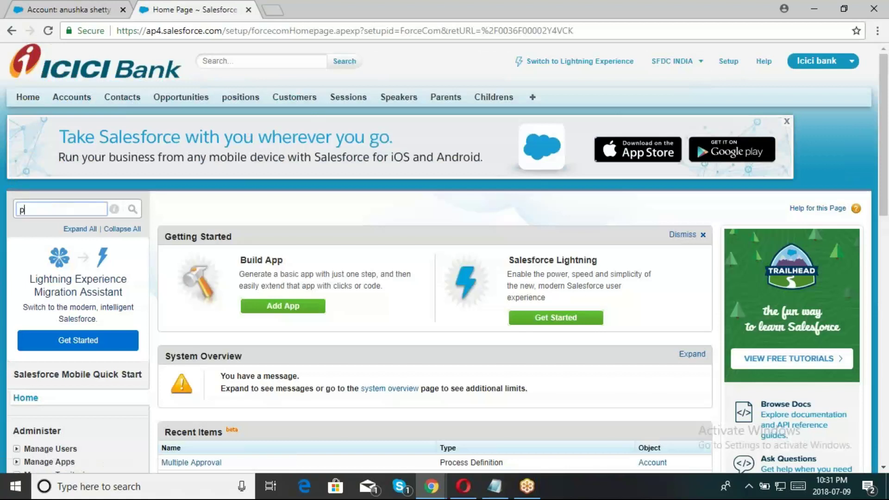
pyautogui.write('rocess')
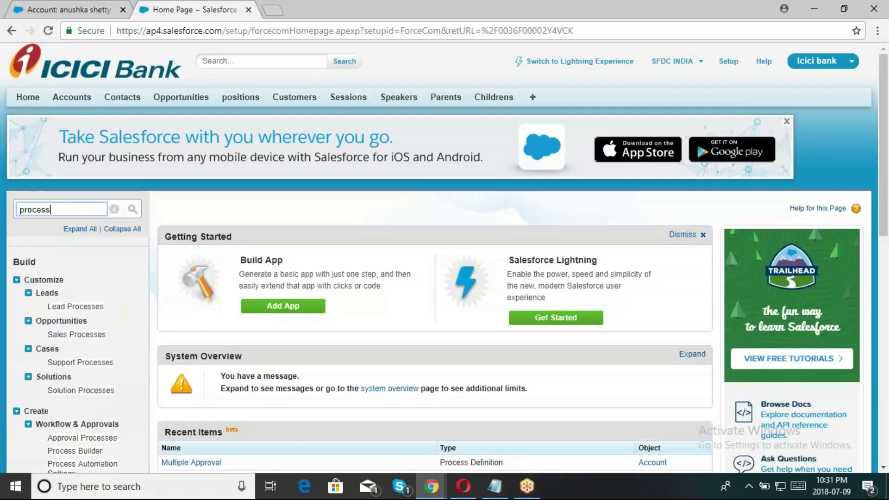
pyautogui.moveTo(885, 157); pyautogui.dragTo(887, 259)
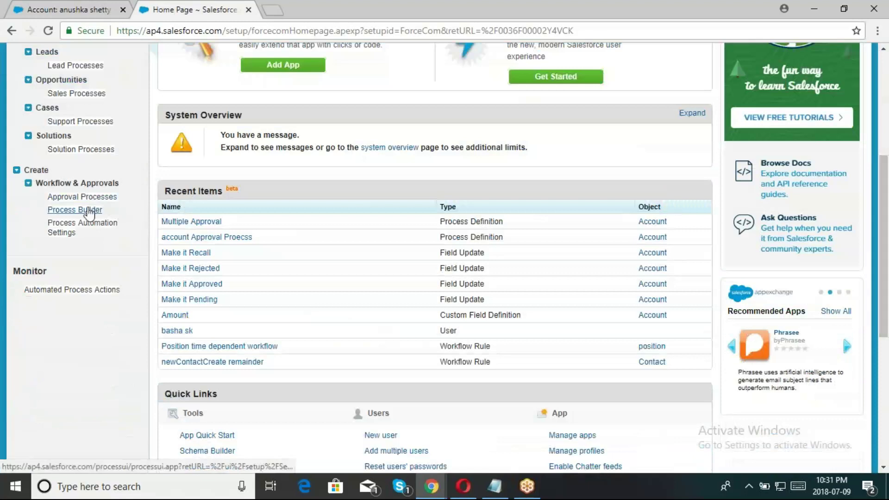
pyautogui.click(88, 210)
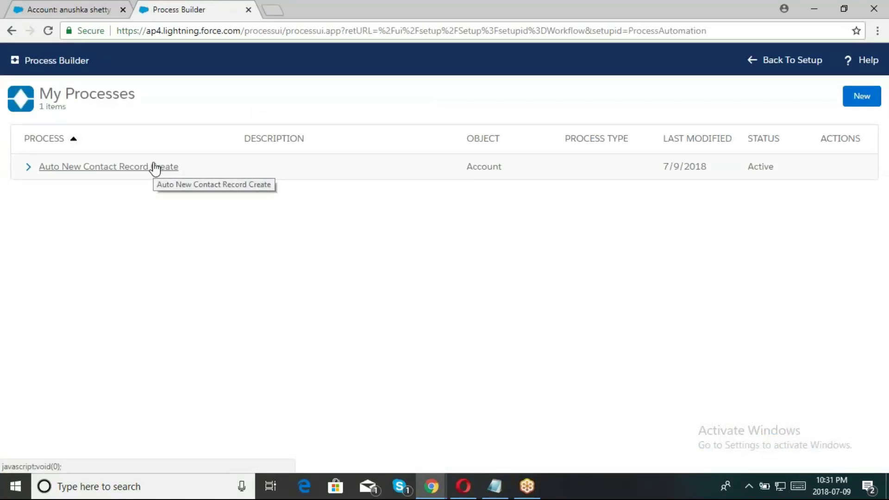
pyautogui.click(107, 167)
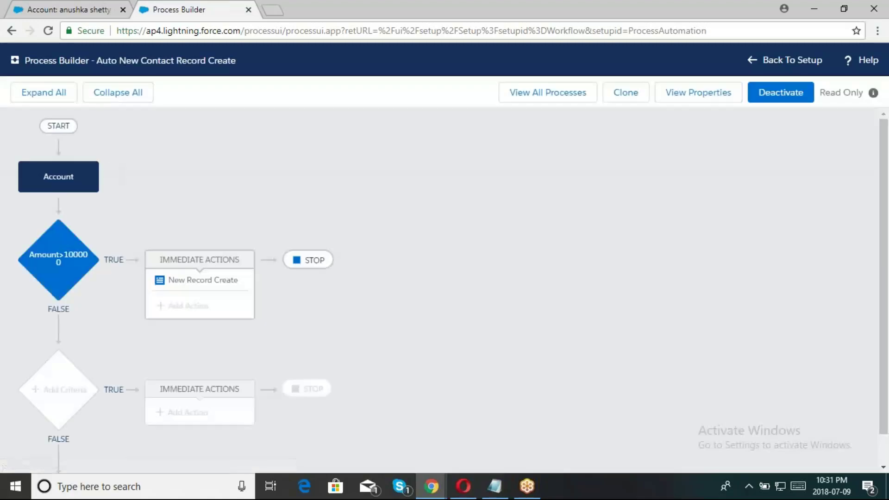
# Review the New Record Create action's settings and clone the process as a version of the current process.
pyautogui.click(199, 283)
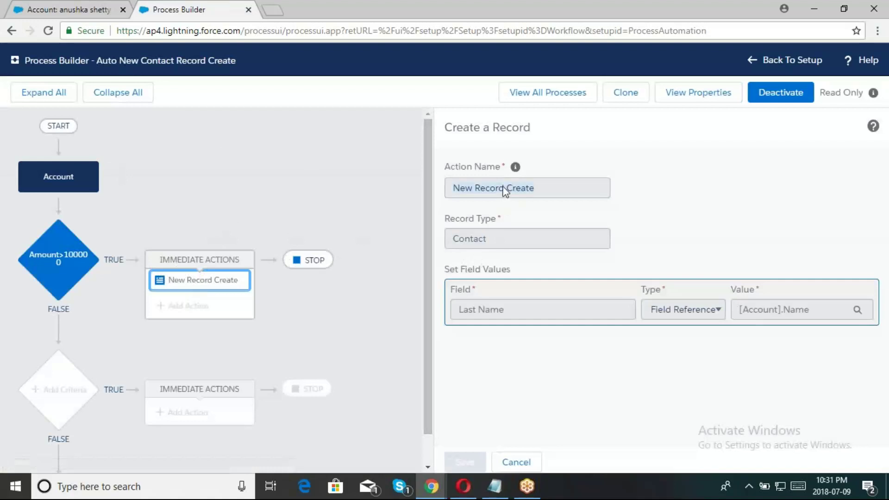
pyautogui.tripleClick(495, 308)
pyautogui.click(626, 93)
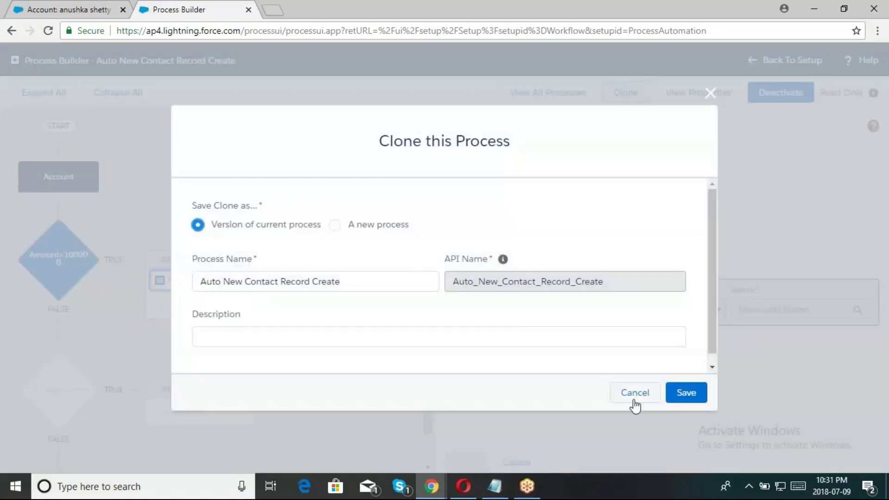
pyautogui.click(685, 394)
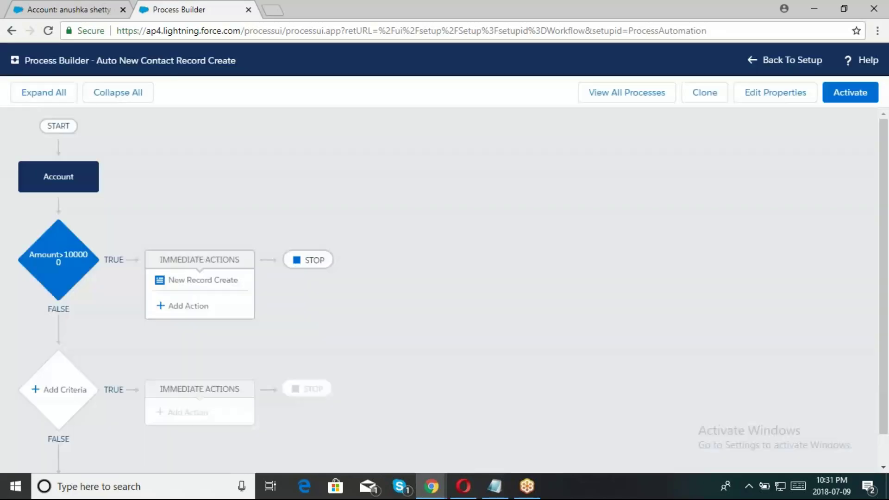
# Add a second immediate action under the Amount>100000 criteria with the action type Submit for Approval.
pyautogui.scroll(-1, 884, 207)
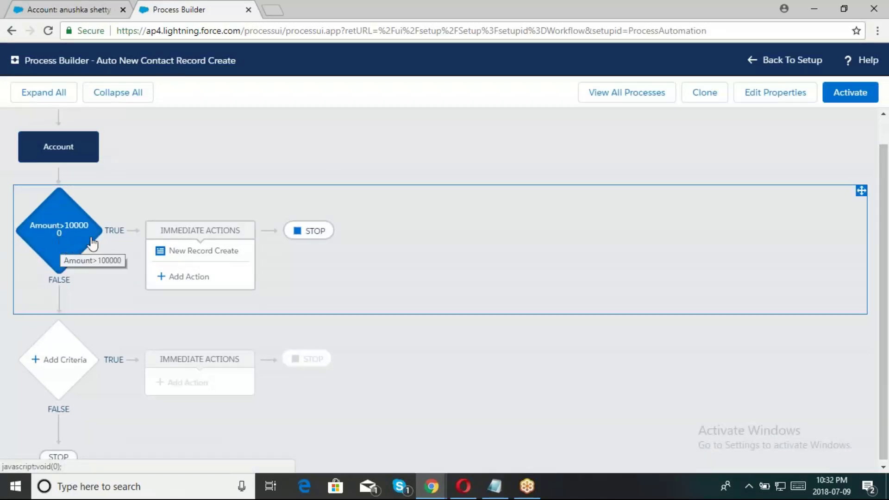
pyautogui.click(202, 278)
pyautogui.click(533, 187)
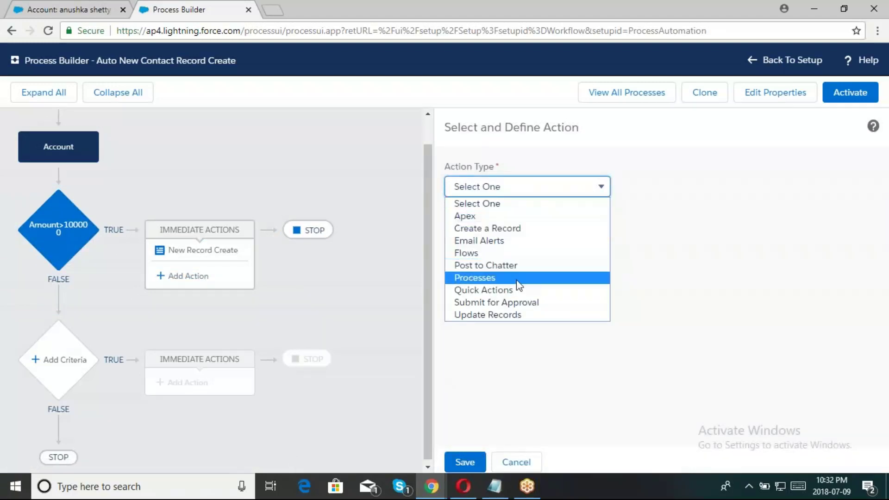
pyautogui.click(516, 301)
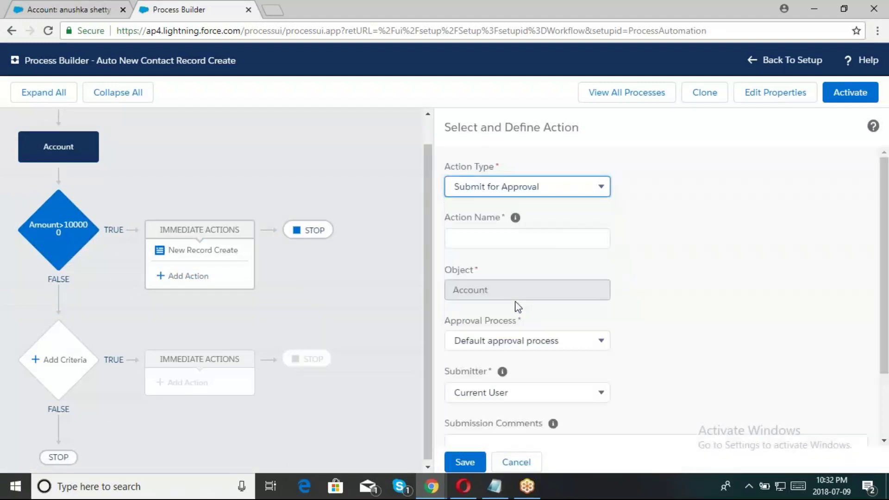